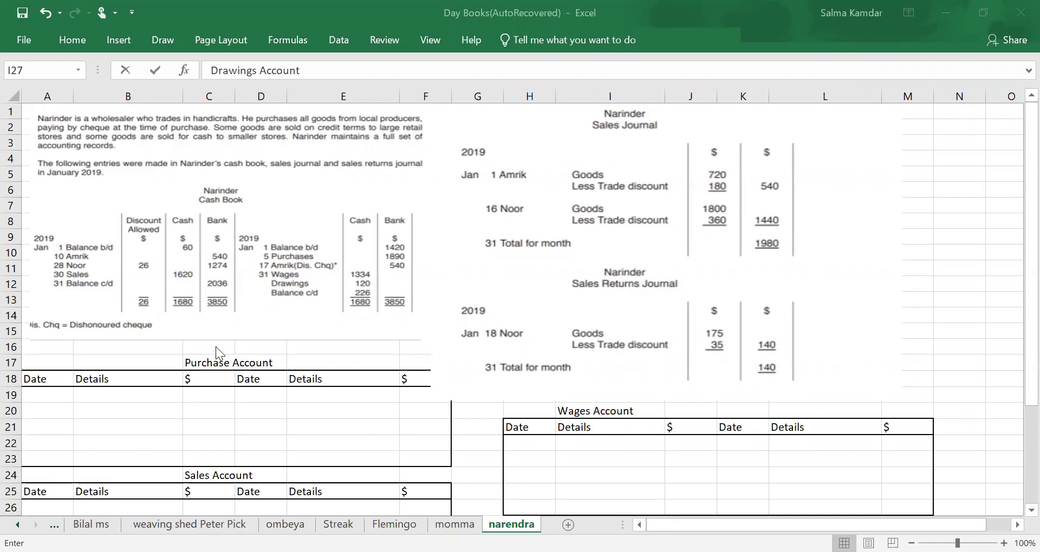
- Review the cash book, sales journal and sales returns journal alongside the empty ledger account layouts
scroll(217, 351, "down", 2)
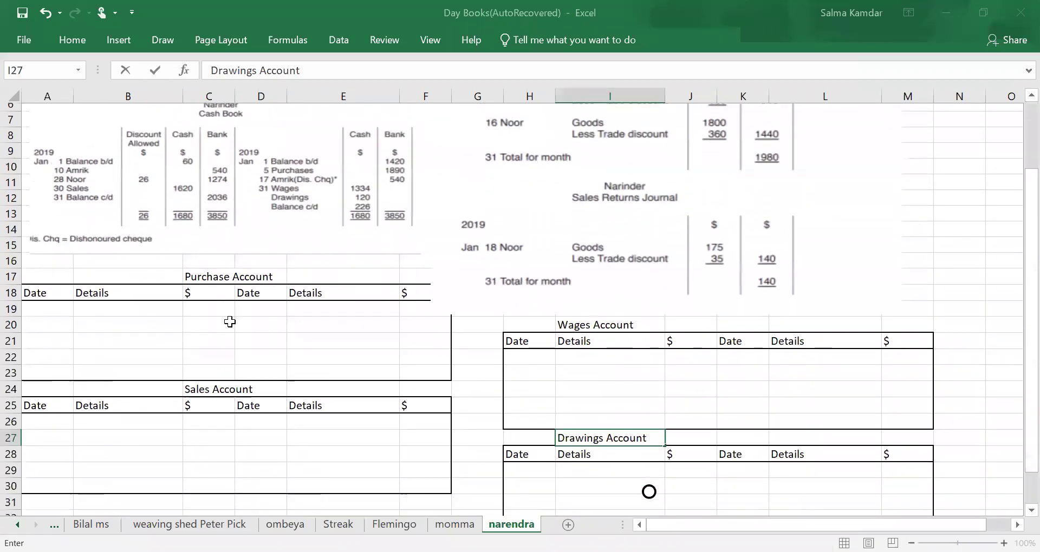
scroll(230, 328, "down", 1)
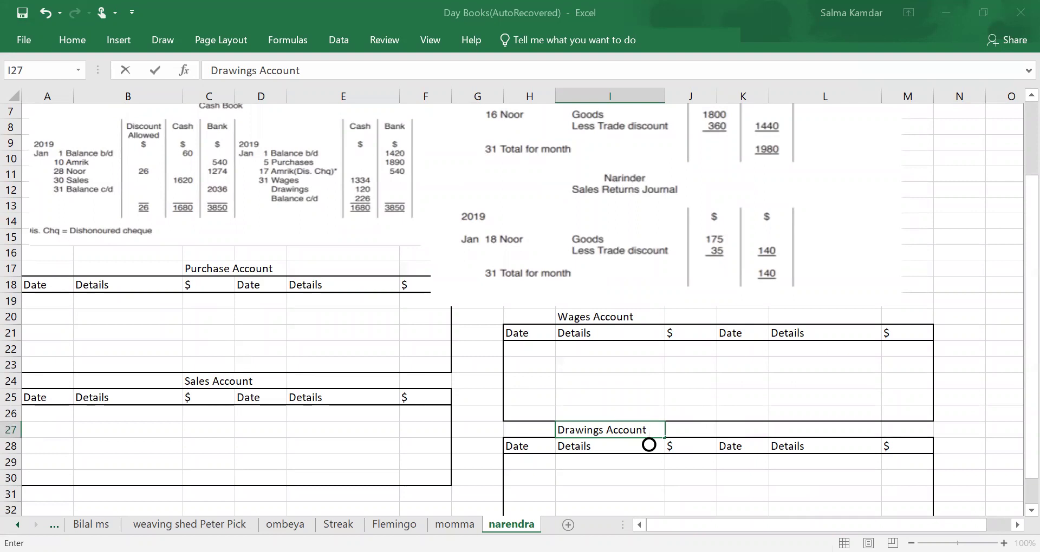
scroll(649, 445, "up", 2)
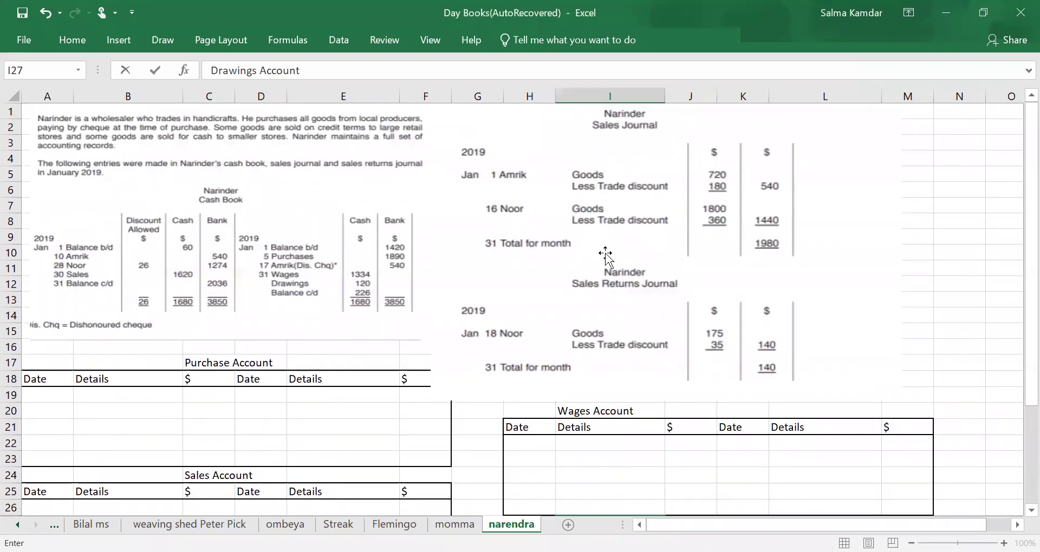
scroll(242, 428, "down", 1)
left_click(242, 429)
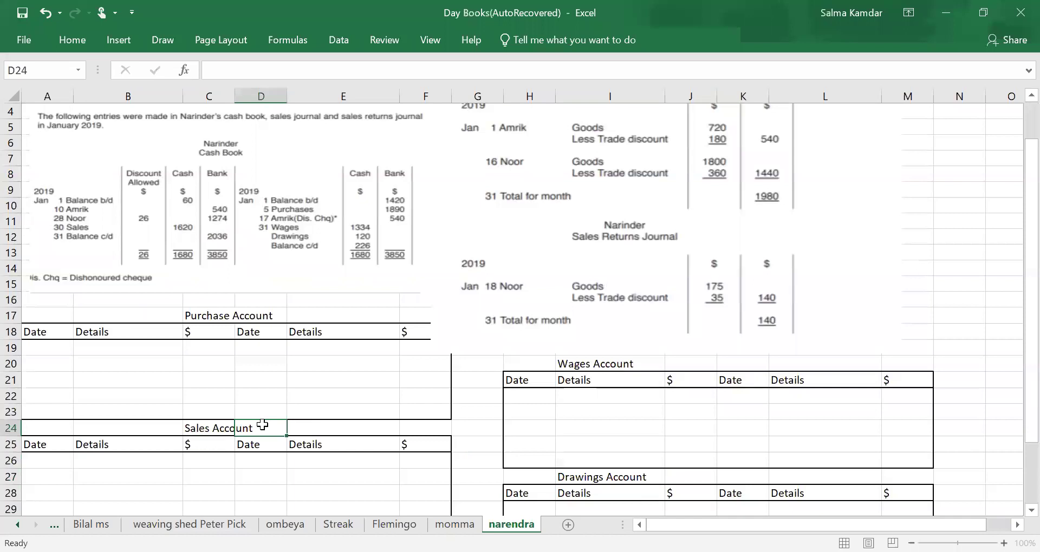
left_click(315, 427)
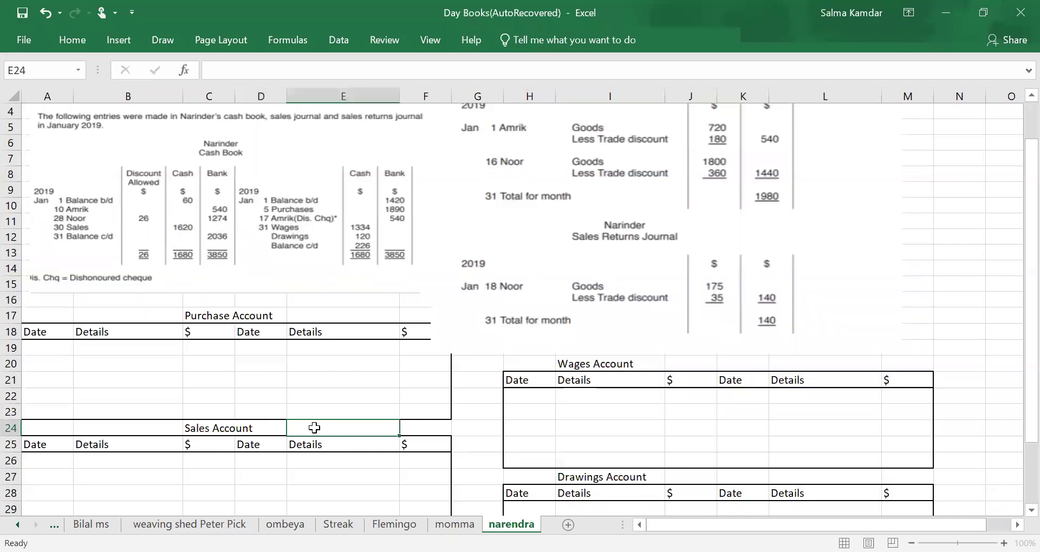
scroll(314, 425, "up", 1)
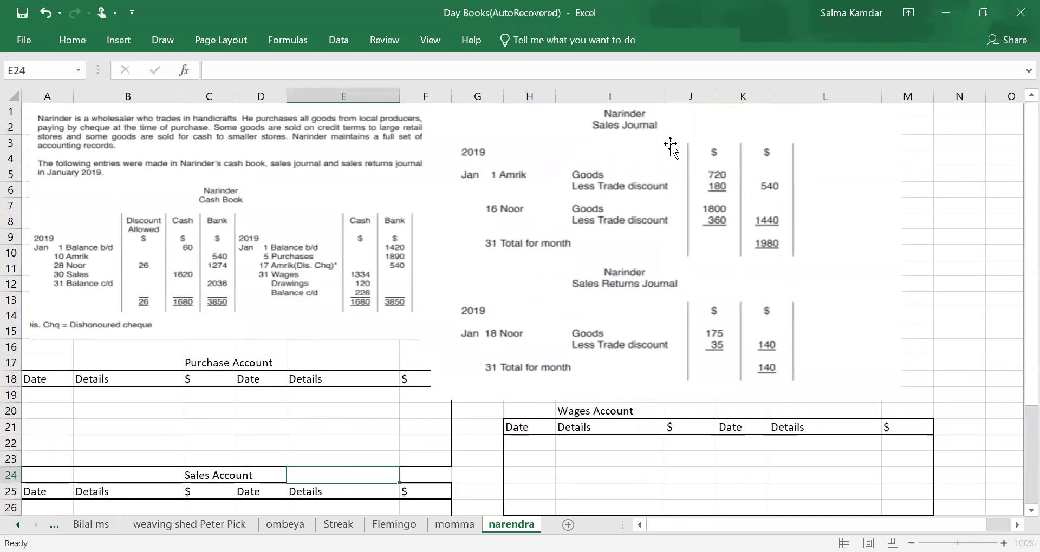
left_click(760, 249)
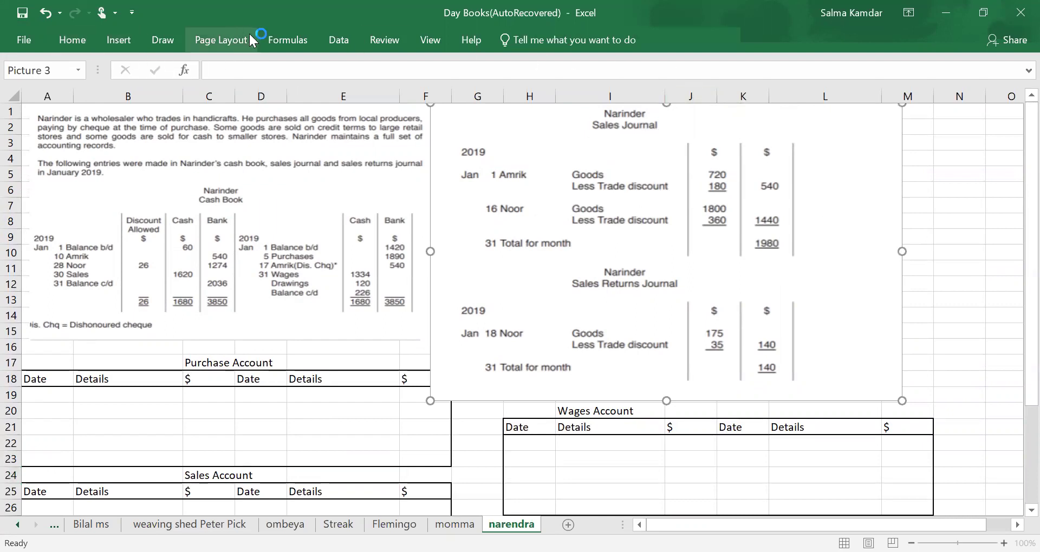
left_click_drag(750, 231, 746, 230)
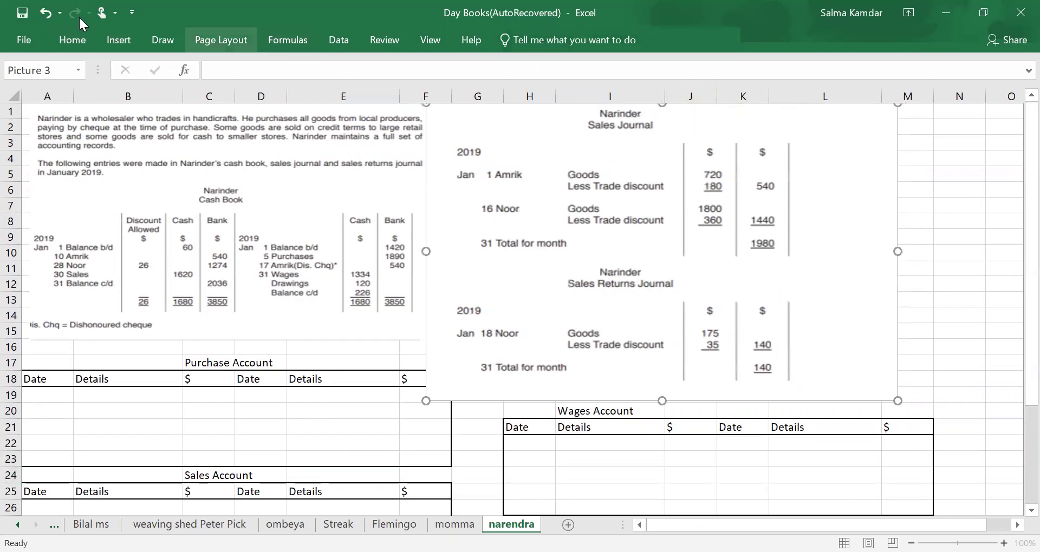
left_click(61, 43)
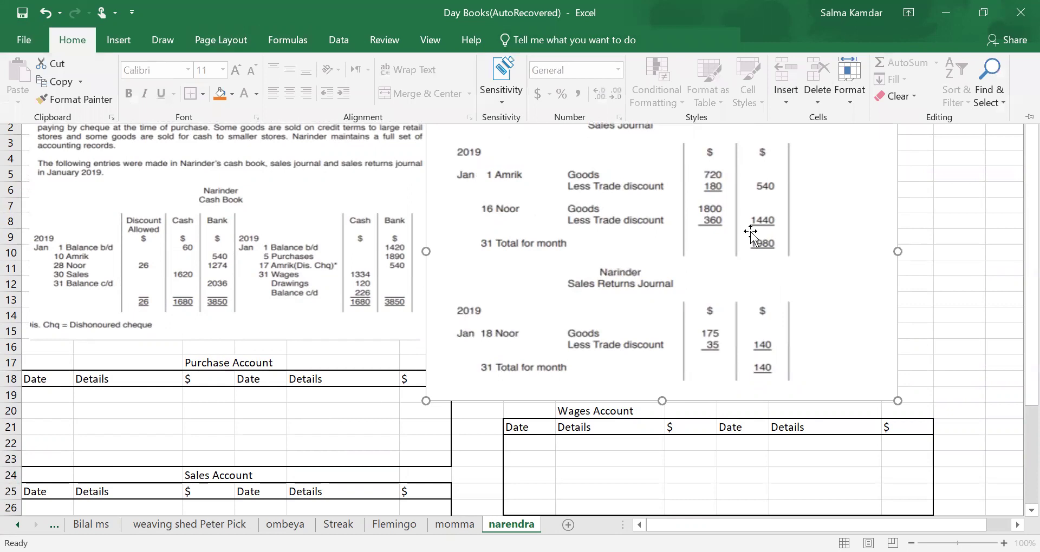
left_click(71, 42)
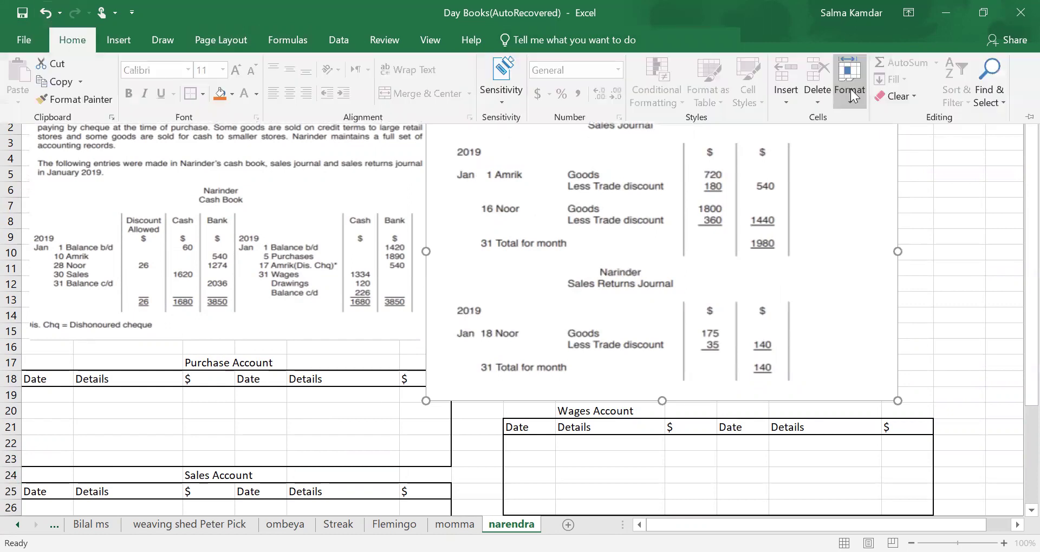
left_click(797, 260)
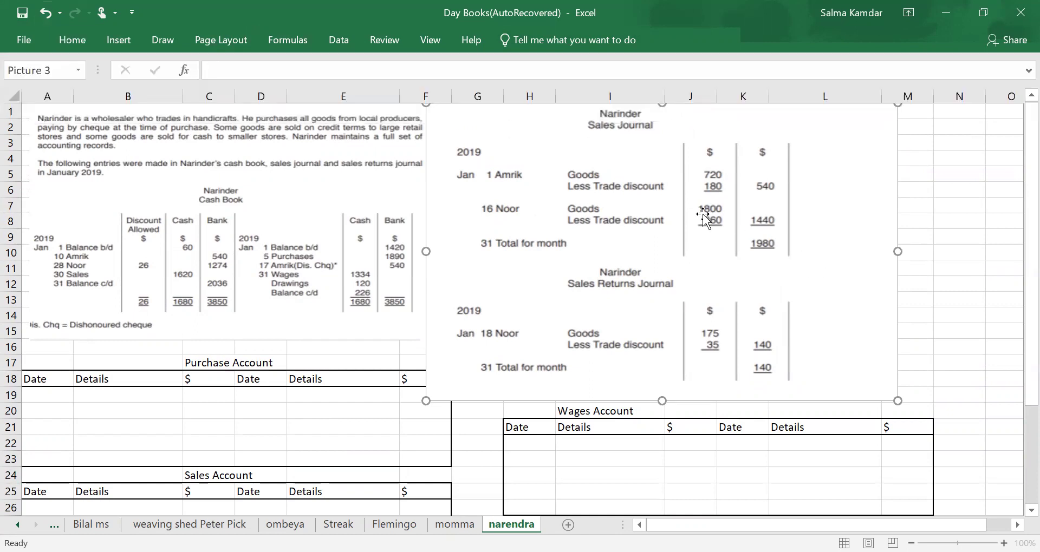
left_click(68, 43)
left_click(784, 171)
scroll(801, 227, "down", 1)
left_click(917, 282)
left_click(883, 238)
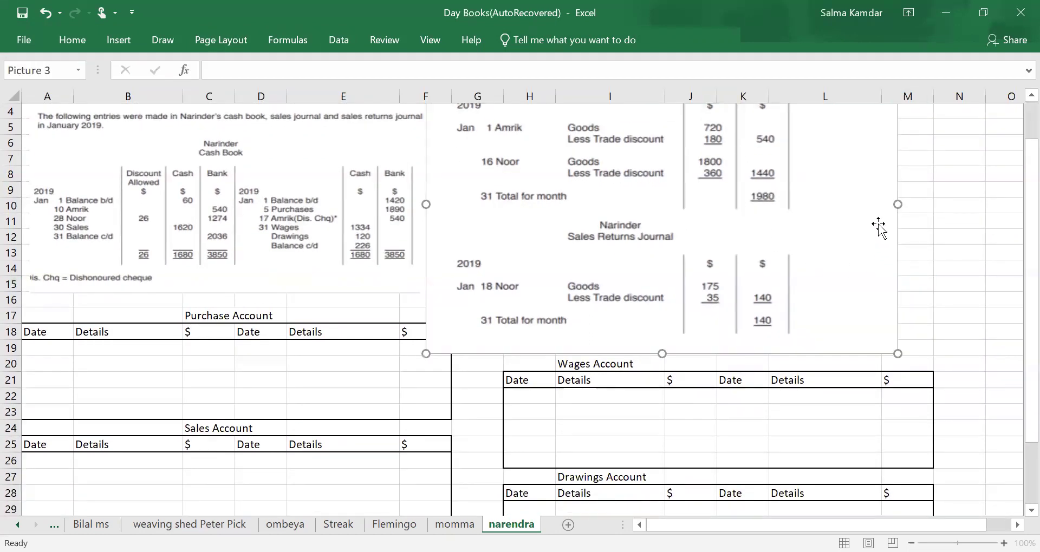
- On the credit side of the Sales Account, enter 2019, the date Jan 31 and the detail "Total for the month"
left_click(297, 461)
left_click(271, 460)
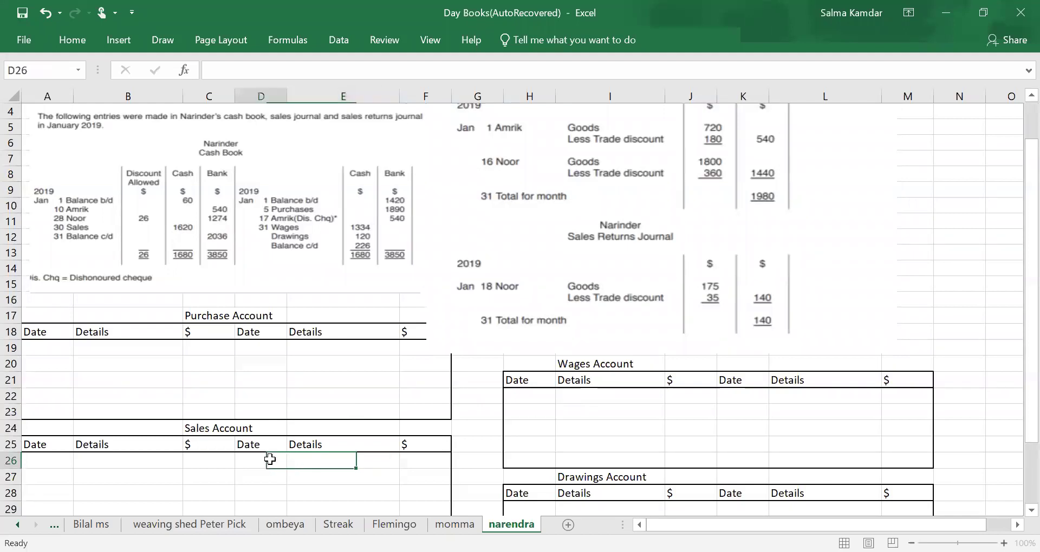
type("2019")
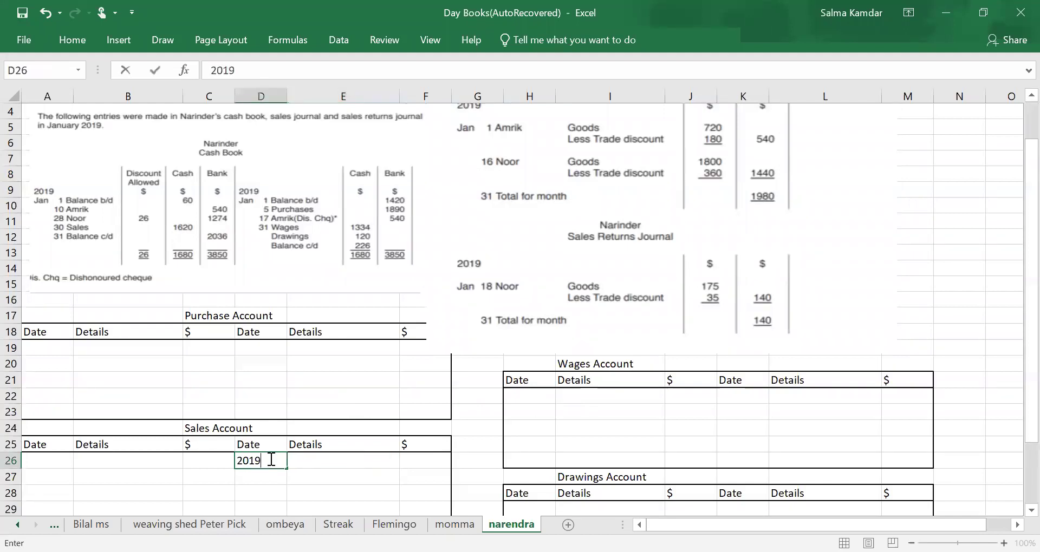
key("Return")
type("Jan ")
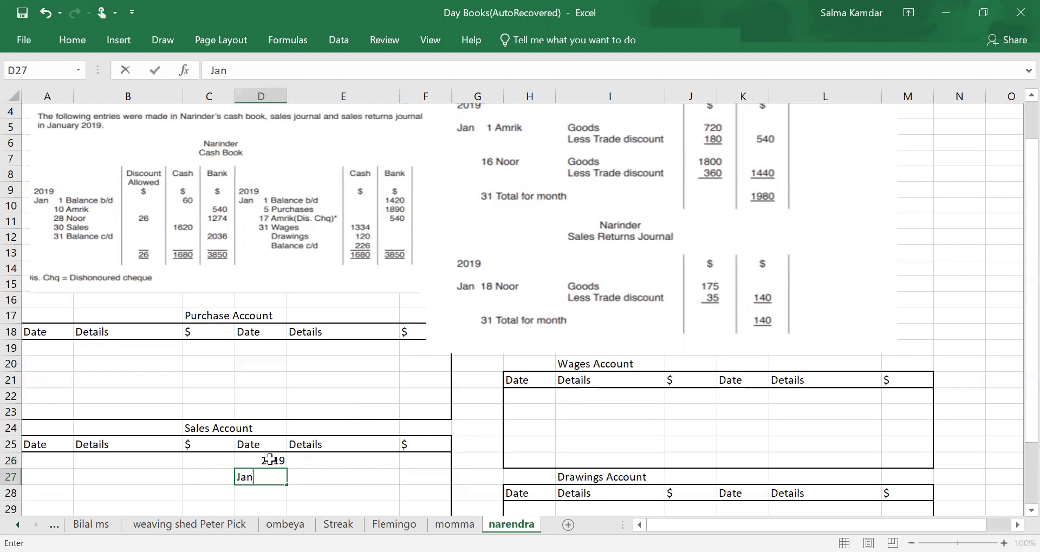
type("31")
key("Tab")
type("Total for the month")
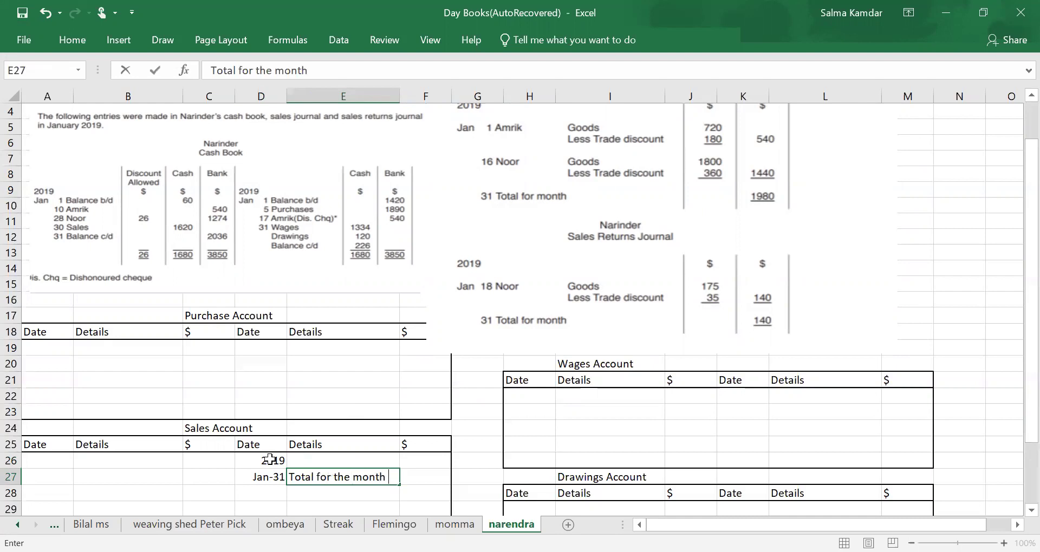
key("Return")
- Add a "Credit Sales" line with the amount 1980 below the monthly total heading in the Sales Account
type("(c")
key("Up")
key("Down")
key("BackSpace")
type("Credit Sale")
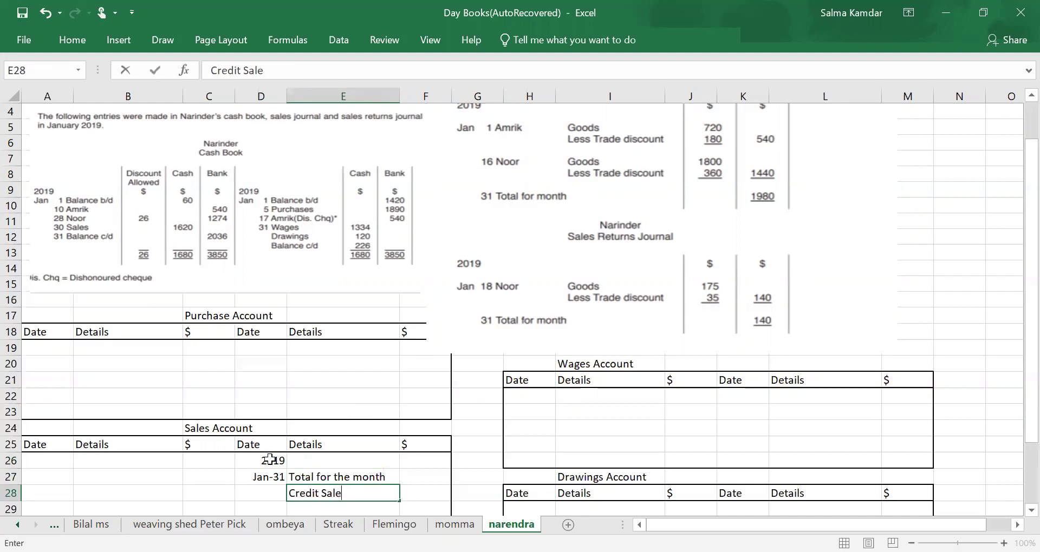
type("s")
key("Tab")
type("1980")
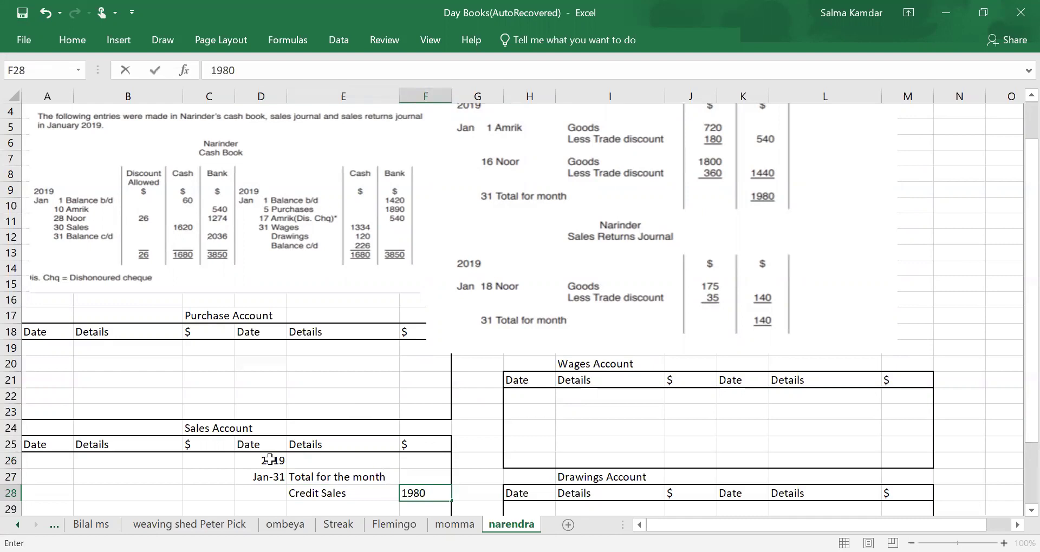
left_click(828, 340)
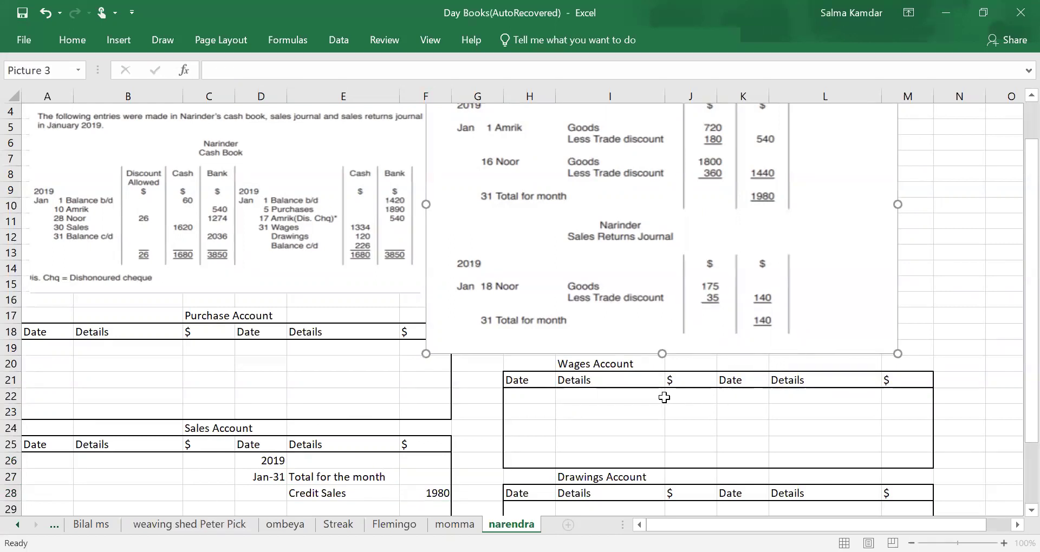
- Add the detail "Cash Sales" in the row below Credit Sales in the Sales Account
scroll(593, 429, "down", 1)
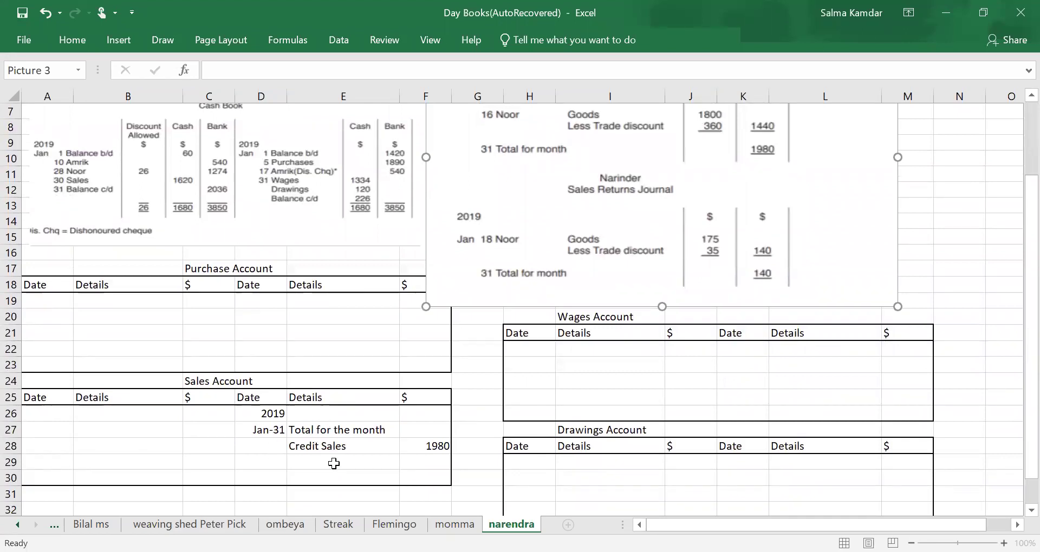
left_click(333, 464)
type("Cas")
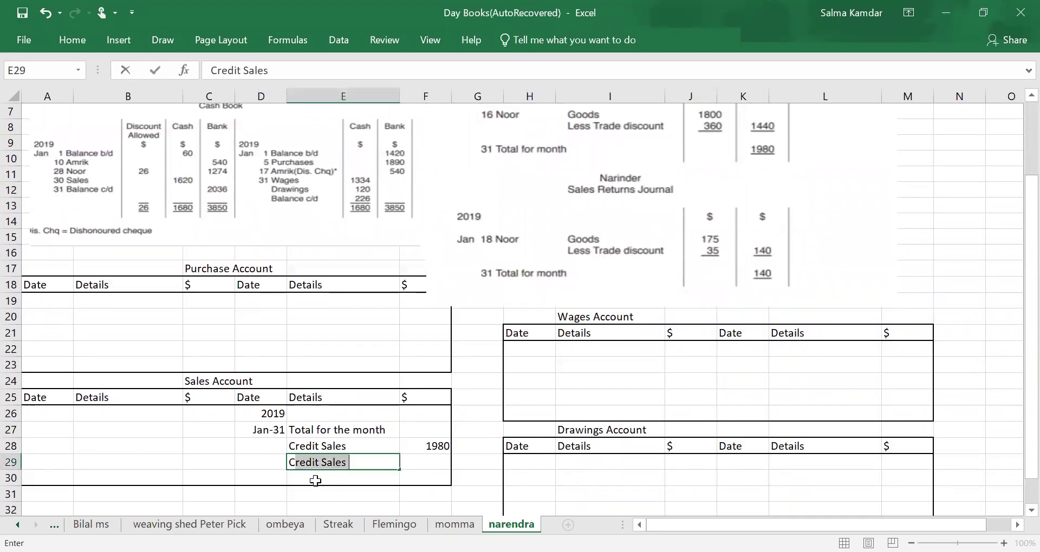
type("h Sales")
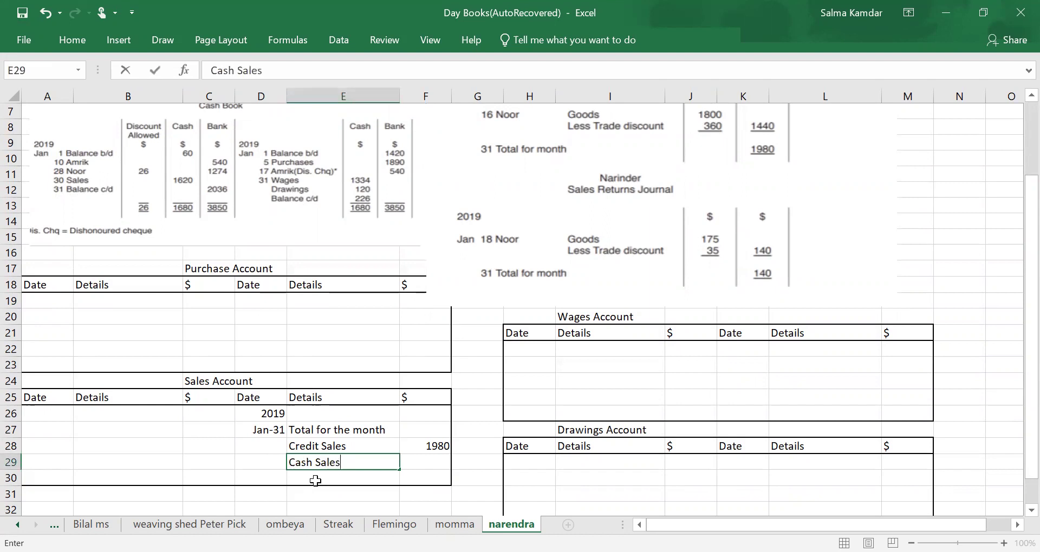
left_click(777, 394)
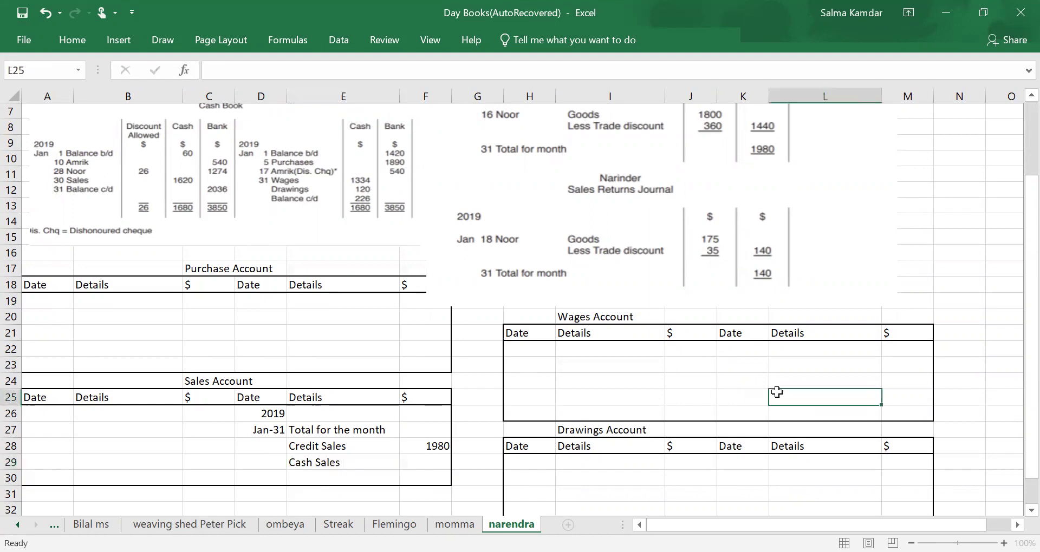
scroll(837, 284, "up", 1)
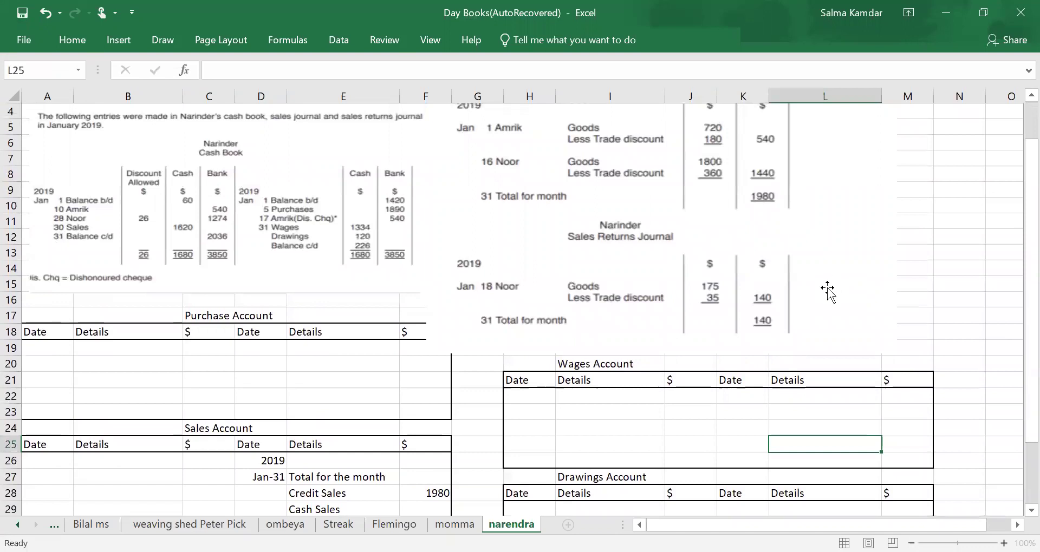
scroll(831, 283, "down", 1)
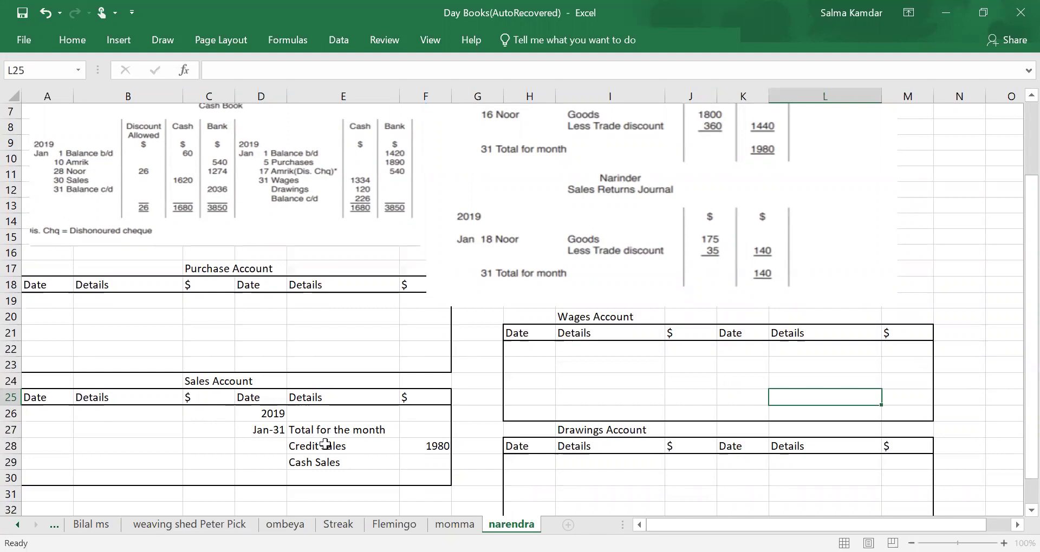
left_click(342, 469)
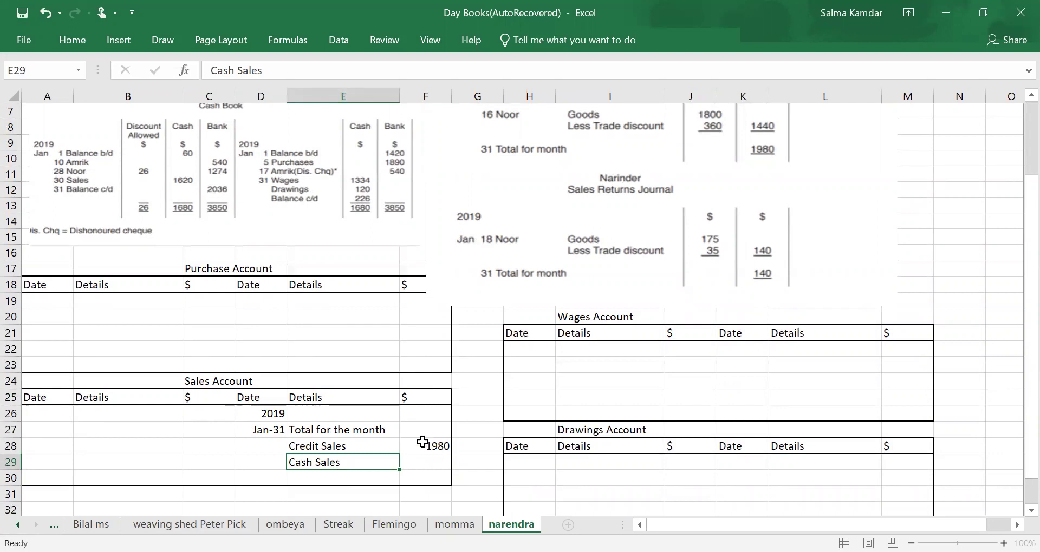
left_click(420, 444)
- Attach a comment reading "sales Journal" to the Credit Sales cell in the Sales Account
left_click(378, 453)
scroll(378, 453, "up", 1)
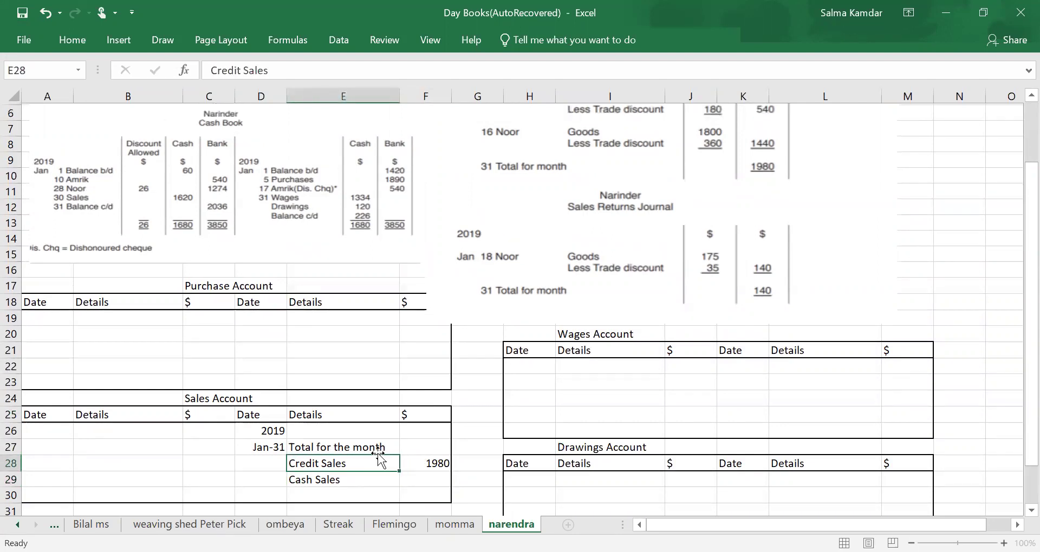
scroll(673, 185, "up", 1)
scroll(673, 204, "down", 1)
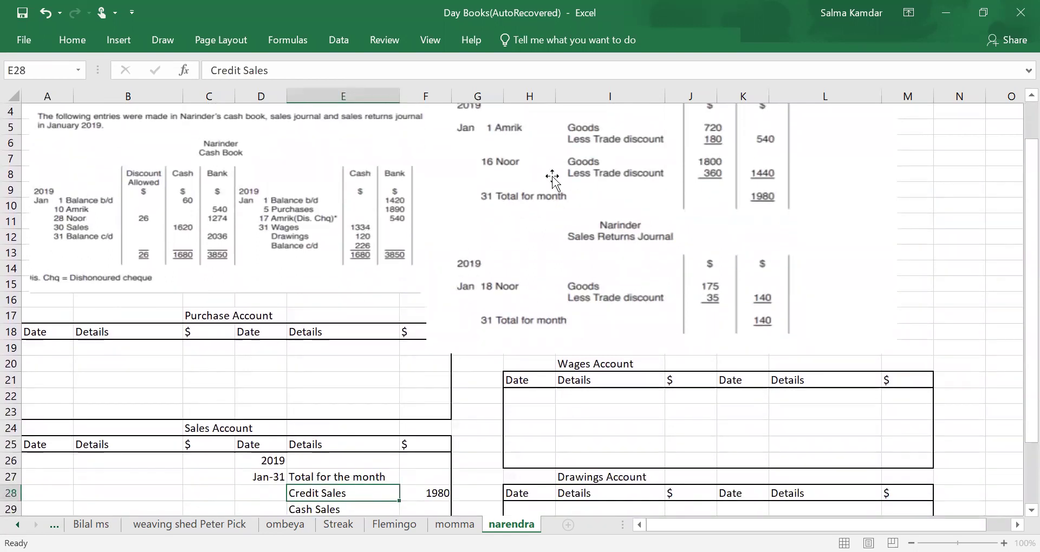
right_click(355, 494)
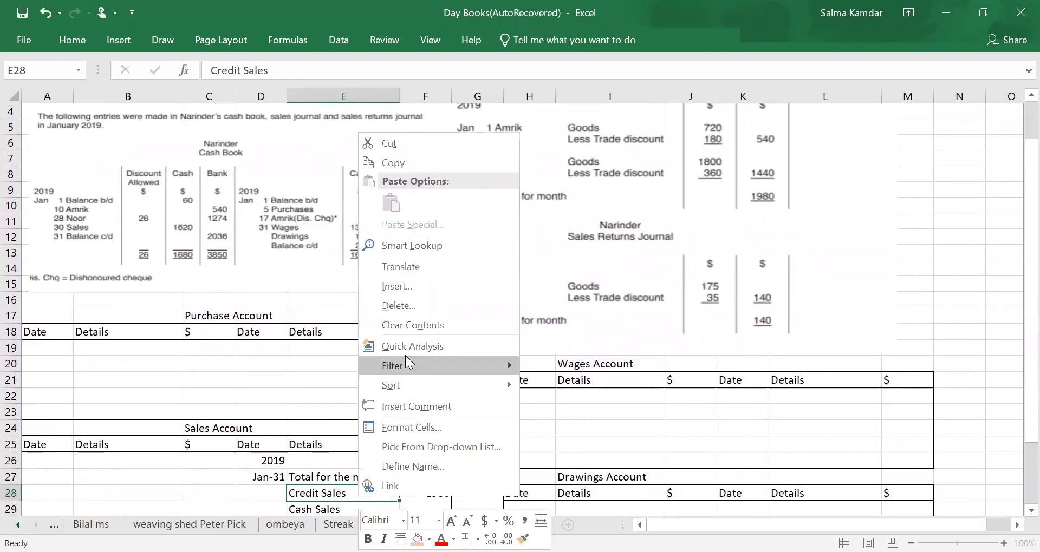
left_click(433, 409)
type("sales ")
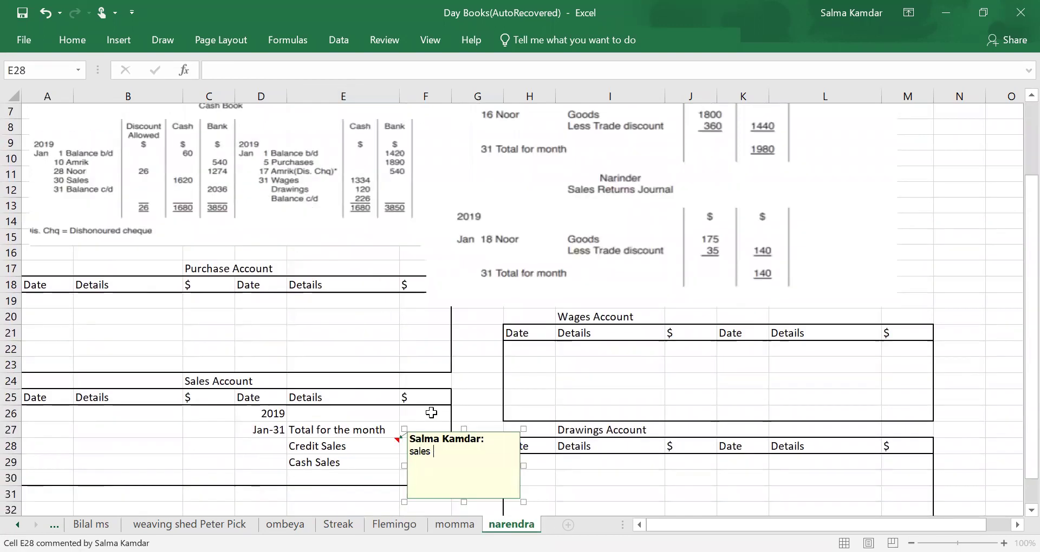
type("Journal")
left_click(958, 445)
scroll(383, 465, "up", 1)
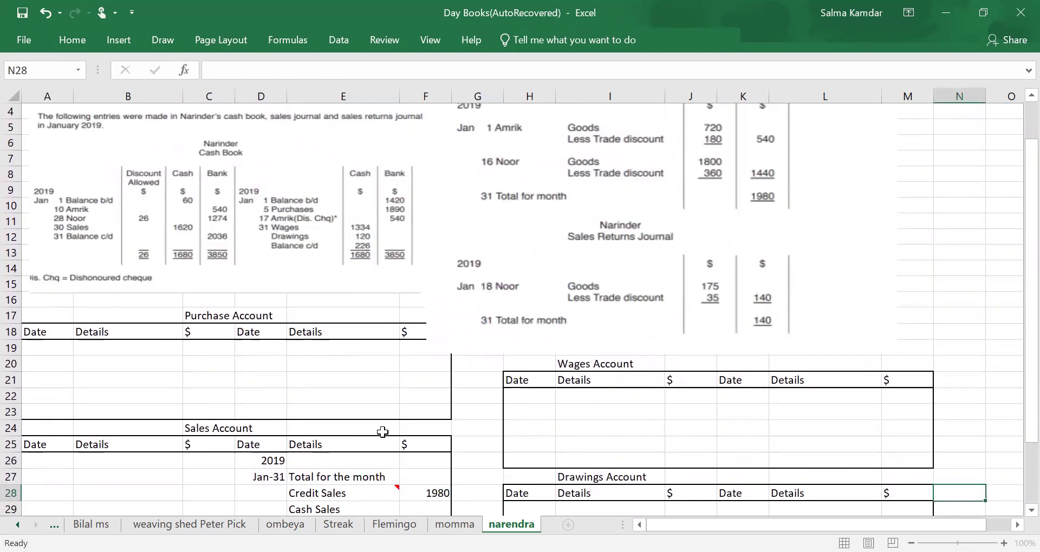
left_click(866, 269)
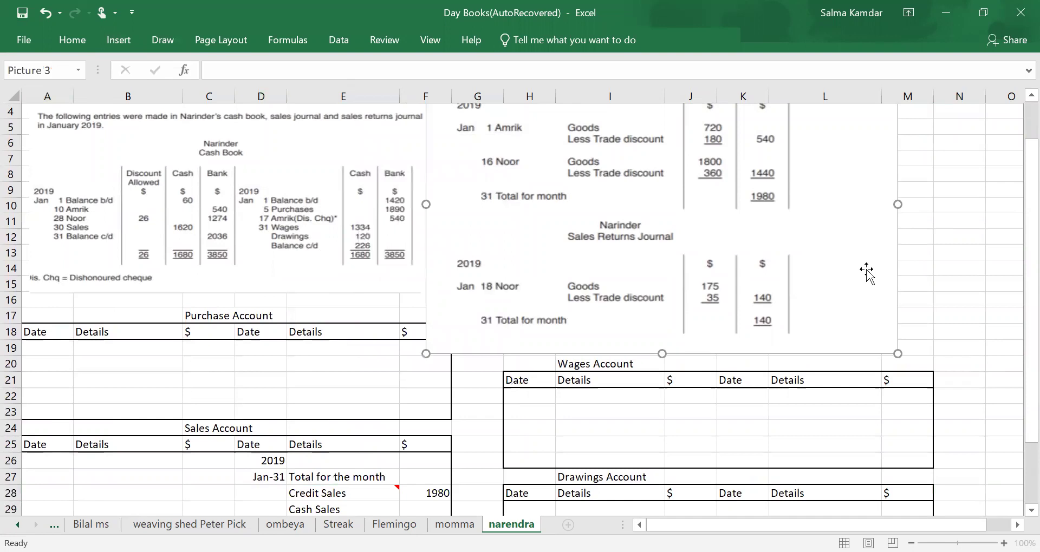
left_click(77, 44)
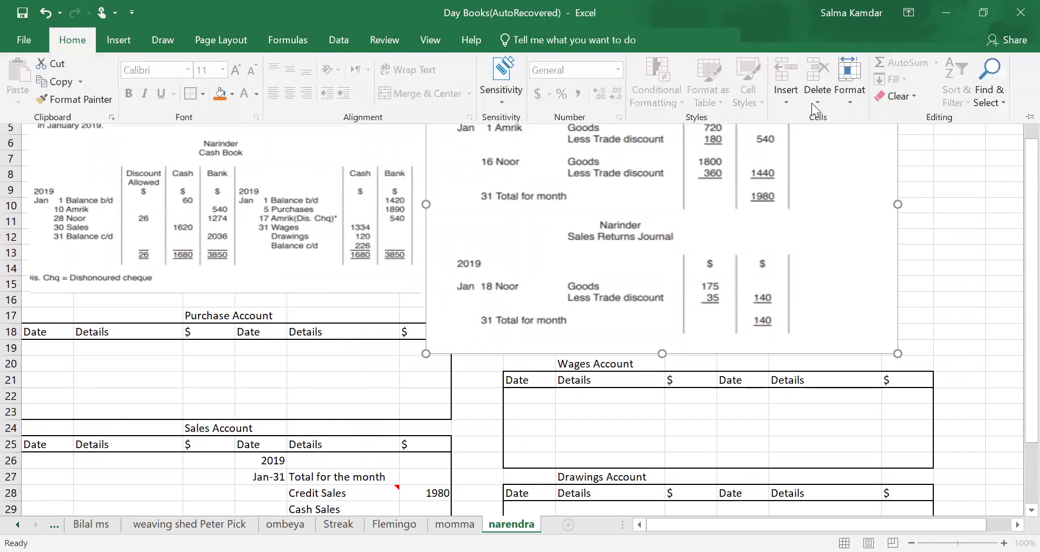
left_click(853, 101)
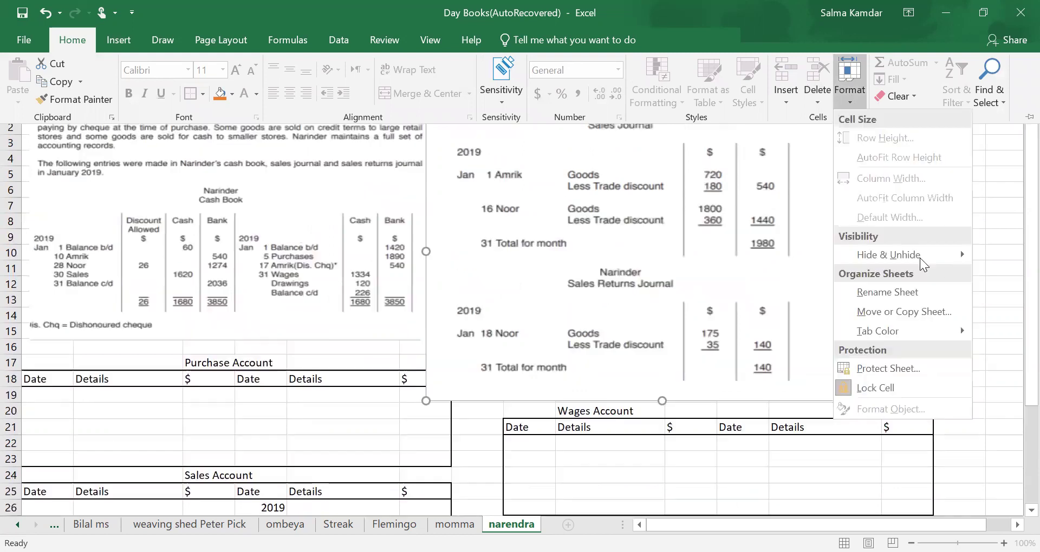
left_click(973, 443)
left_click(320, 341)
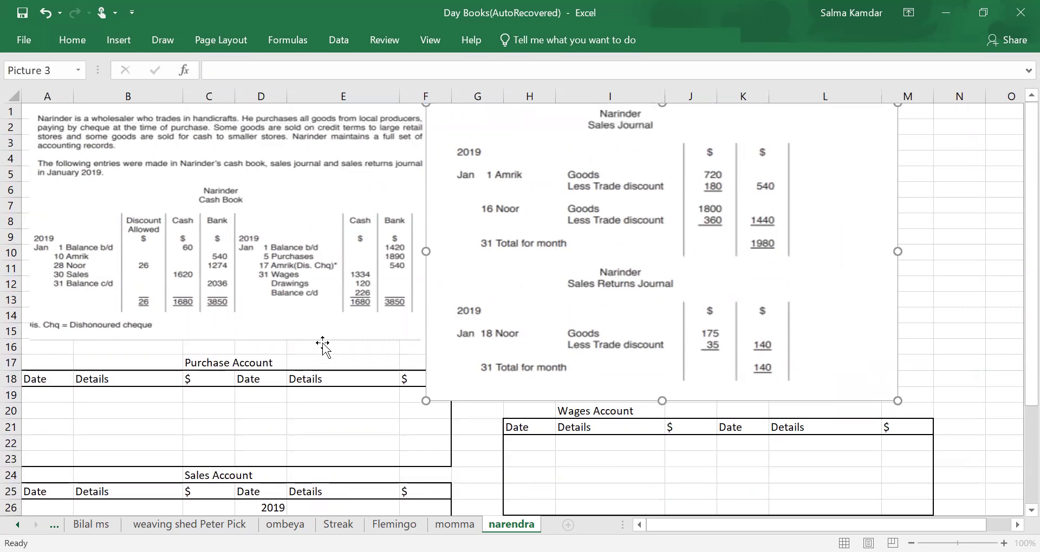
- Below the Sales Account, in row 35, note "Cash Sales" with "Cash Book" in the cell beside it
scroll(681, 378, "down", 4)
left_click(145, 465)
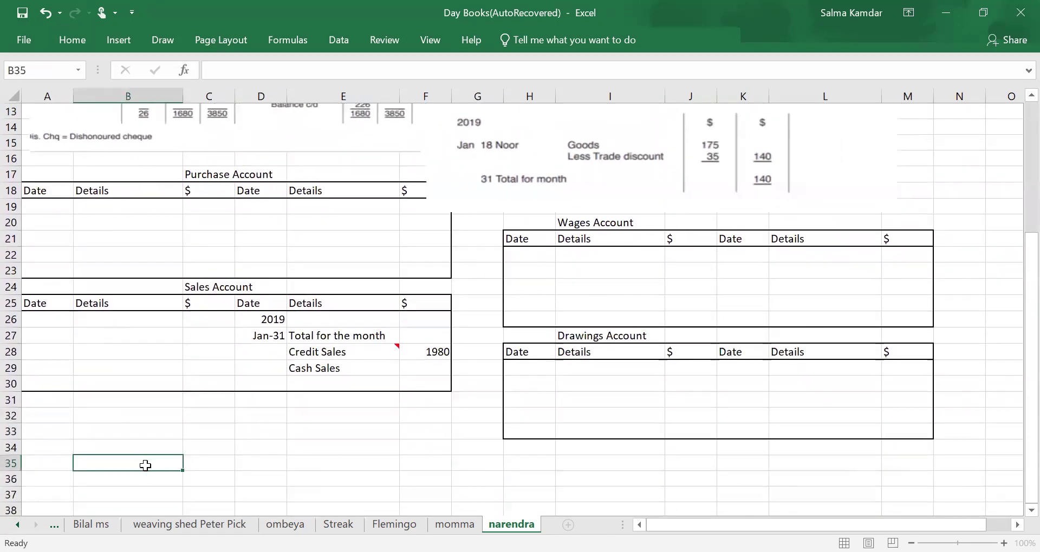
type("Cash Sales")
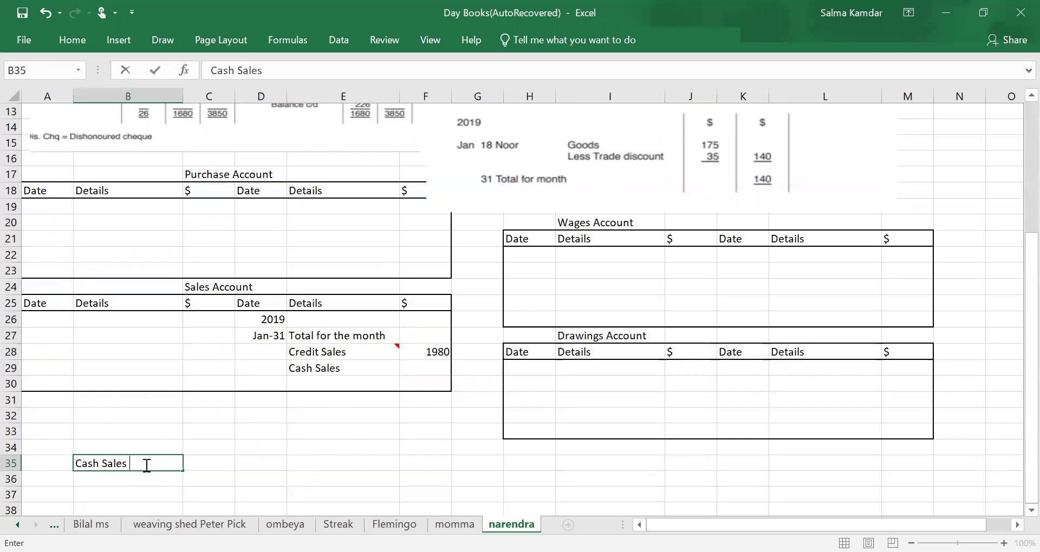
key("Tab")
type("Cash Book")
key("Return")
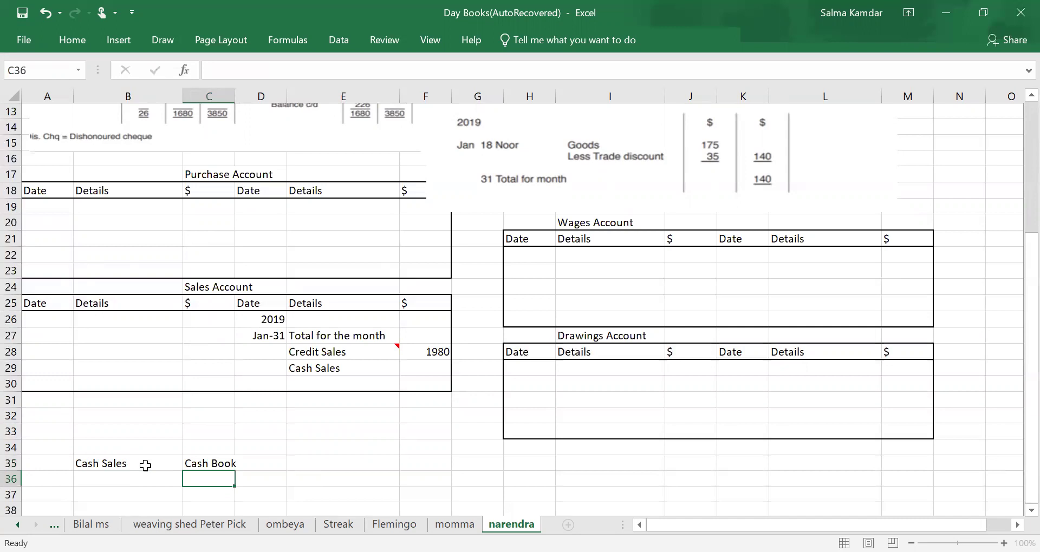
- In row 36, note "Credit Sales" with "Sales journal / Sales Day book" in the cell beside it
key("Left")
type("Credit Sale")
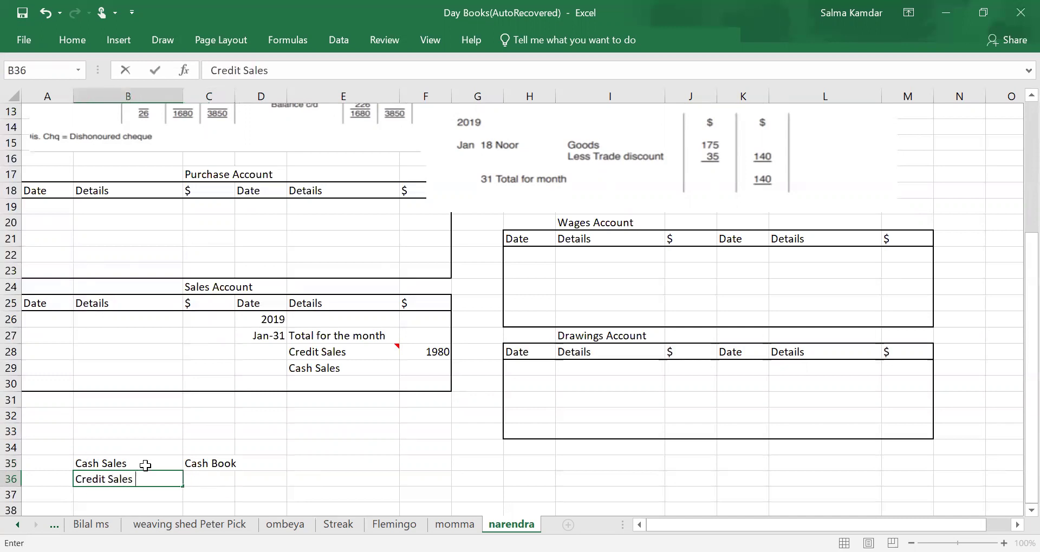
key("Tab")
type("Sales journ")
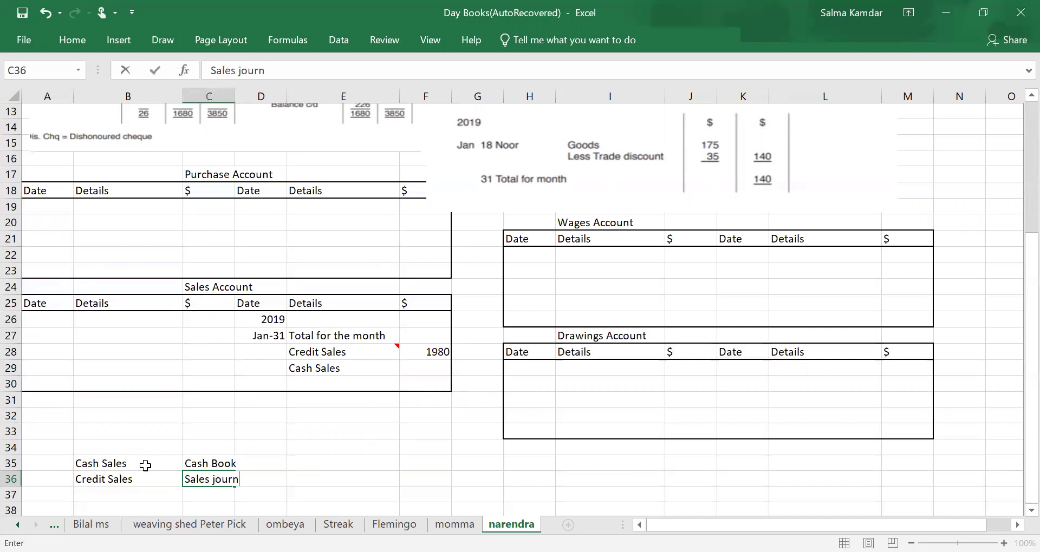
type("al / Sales Day book")
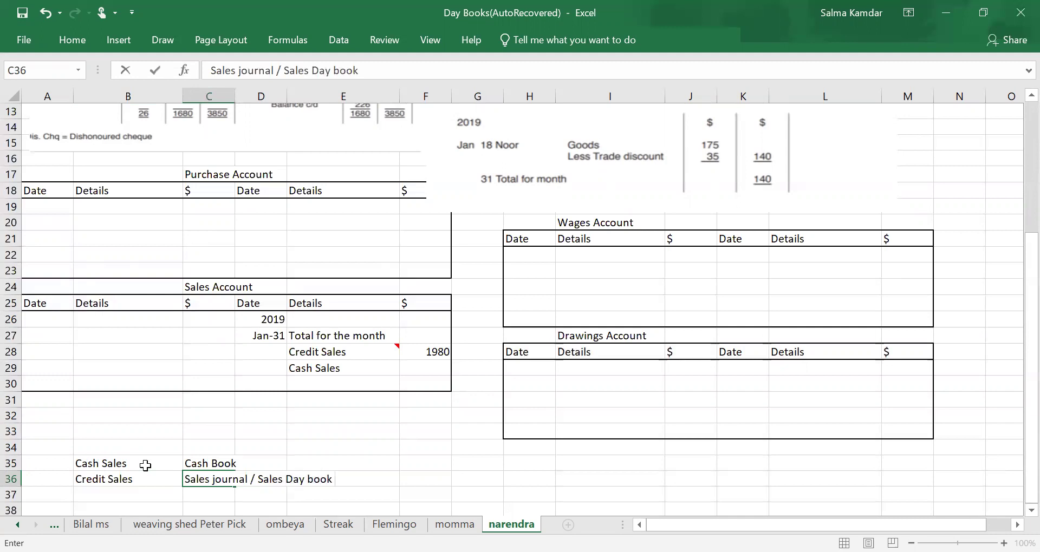
key("Return")
- Leave a blank row under the notes and write "Cash Sales" with "Cash book" beside it in row 38
key("Return")
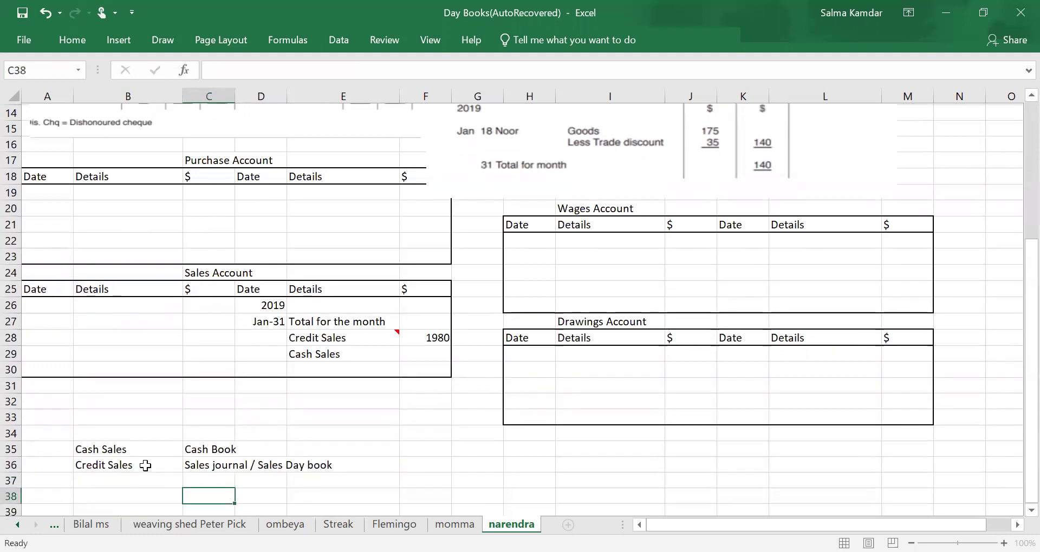
key("Left")
type("Cash Sales")
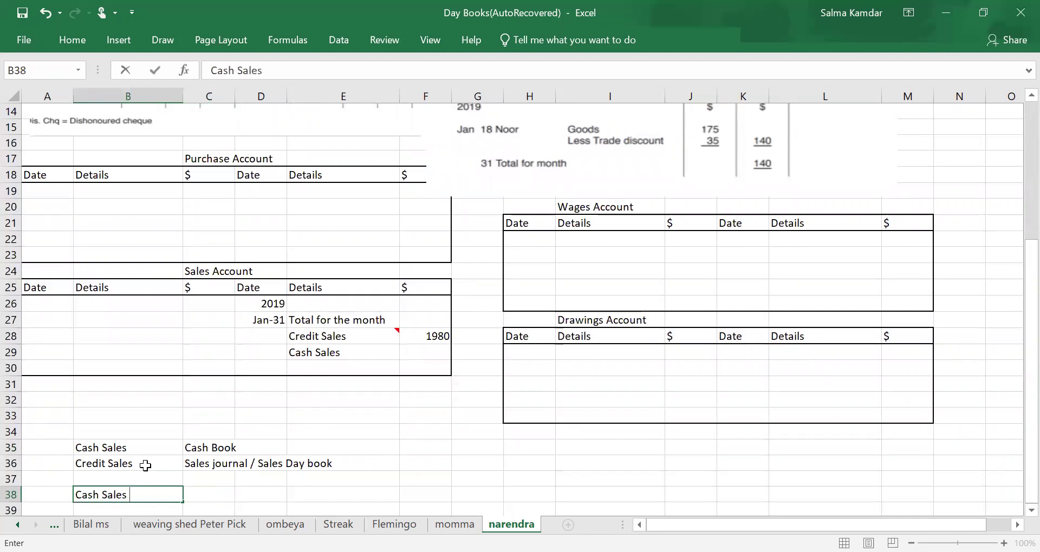
key("Tab")
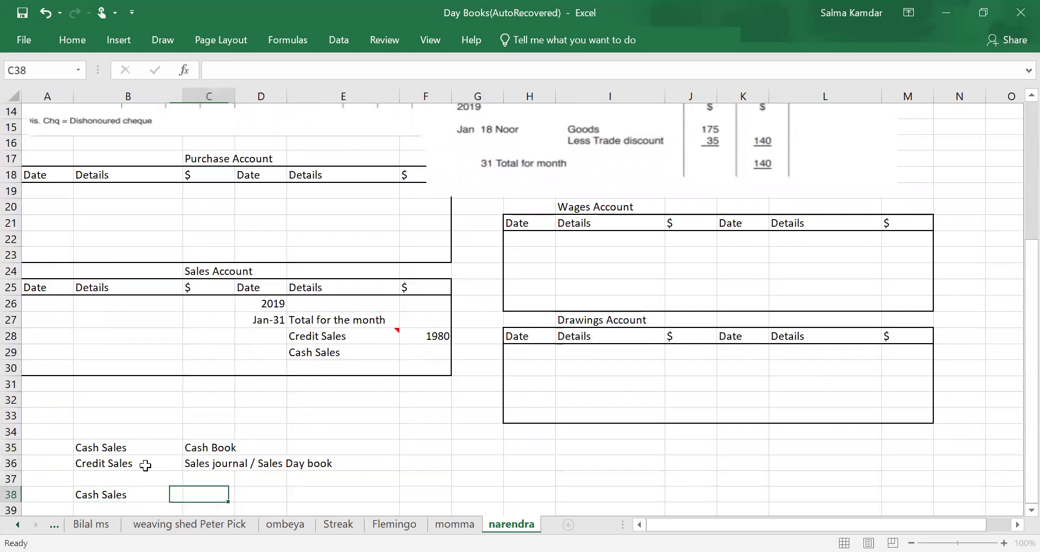
type("Cash book")
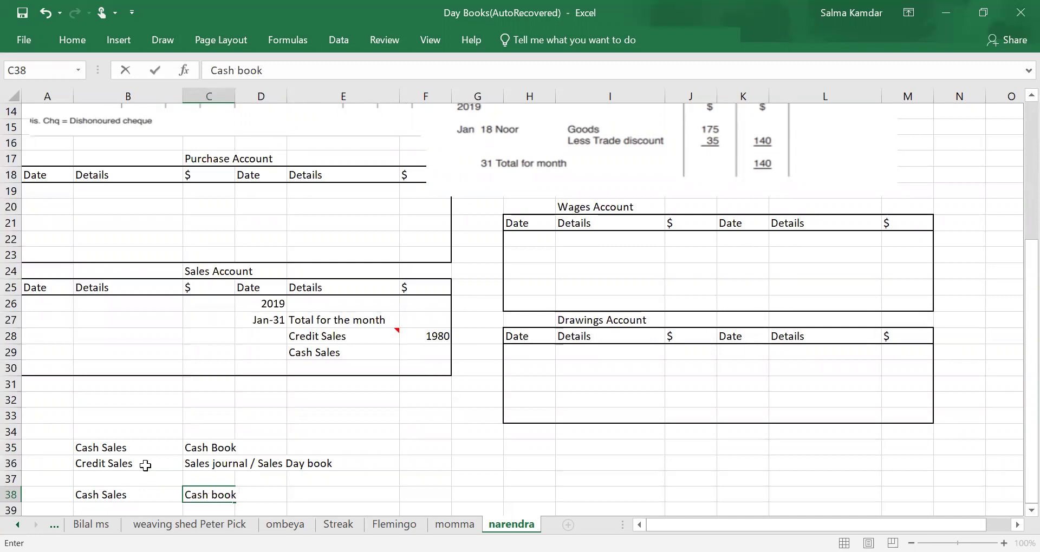
key("Return")
- Add the note lines "When you do cash Sales" and "Money comes in or goes out" in rows 39 and 40
type("When you do cash ")
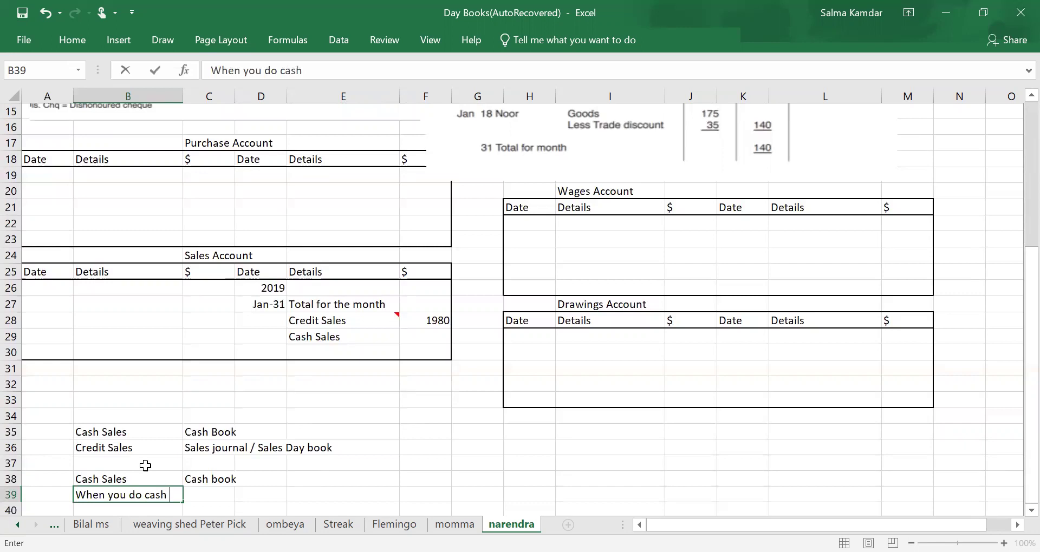
type("Sales")
key("Return")
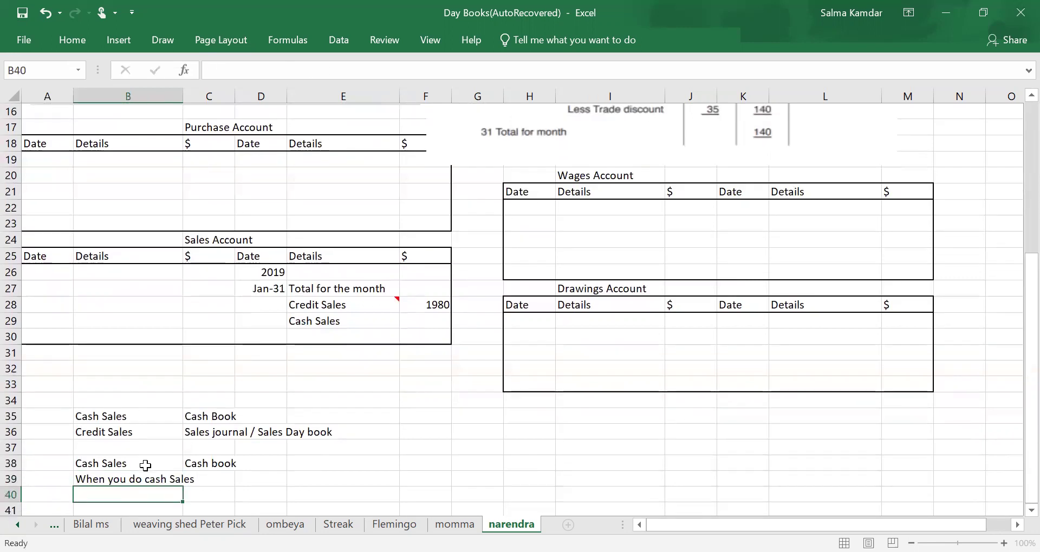
type("Money ")
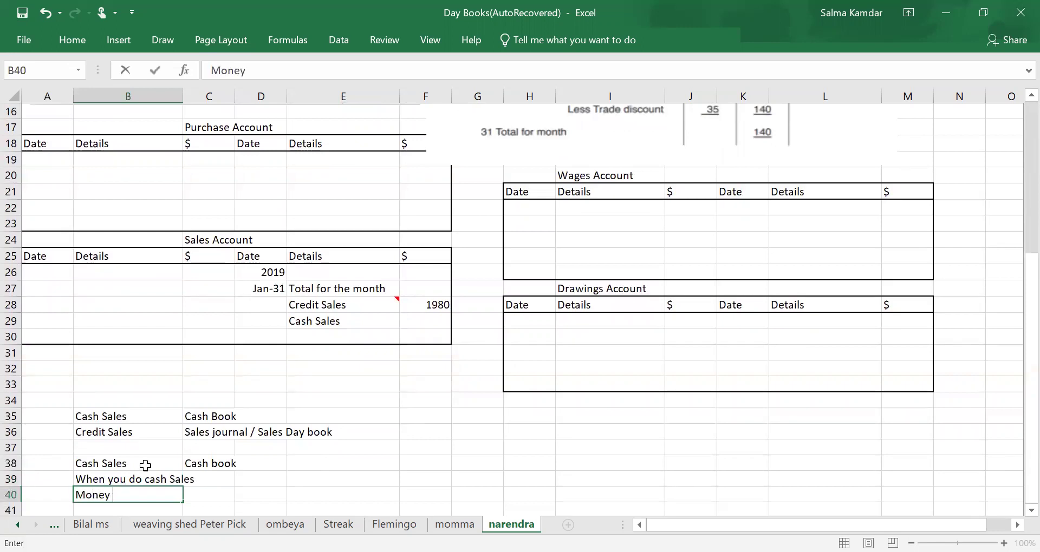
type("comes in or goes out")
key("Return")
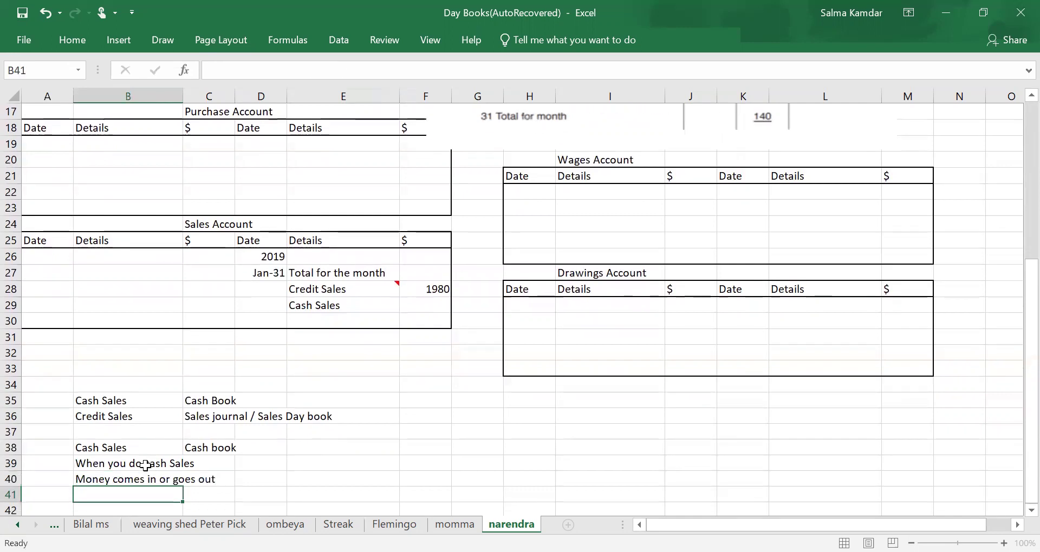
- Write the answer "Money comes in" in B42, leaving one blank row below the question
left_click(145, 464)
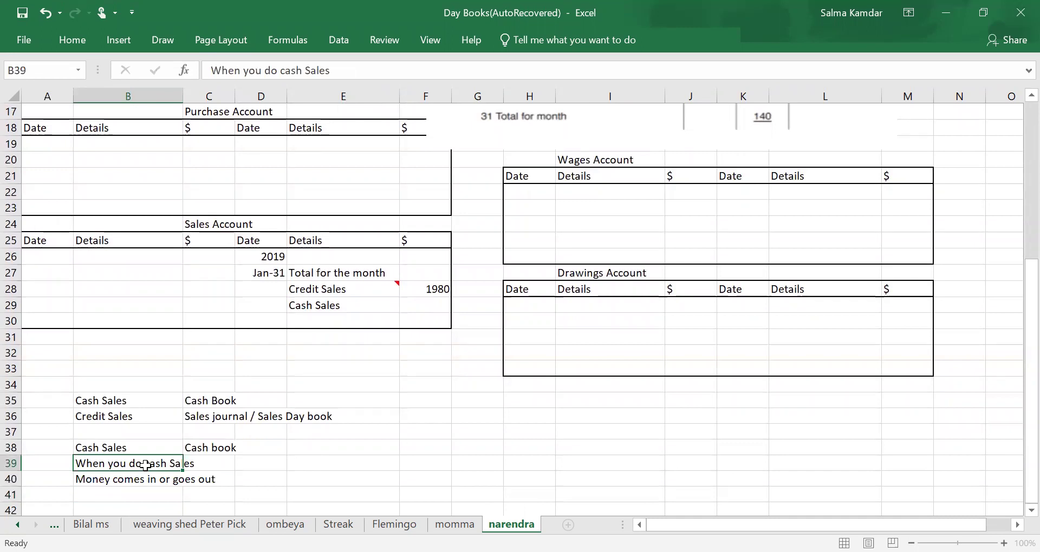
key("Down")
key("Down")
key("Down")
type("Money comes in")
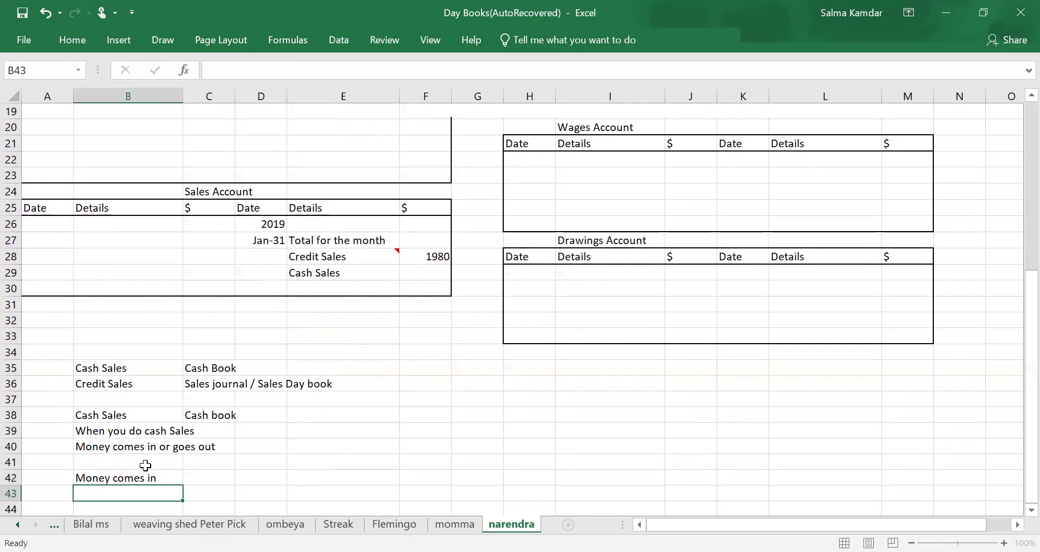
key("Return")
- Write the question "Cash book which side will I see Sales" in B44
type("Ca")
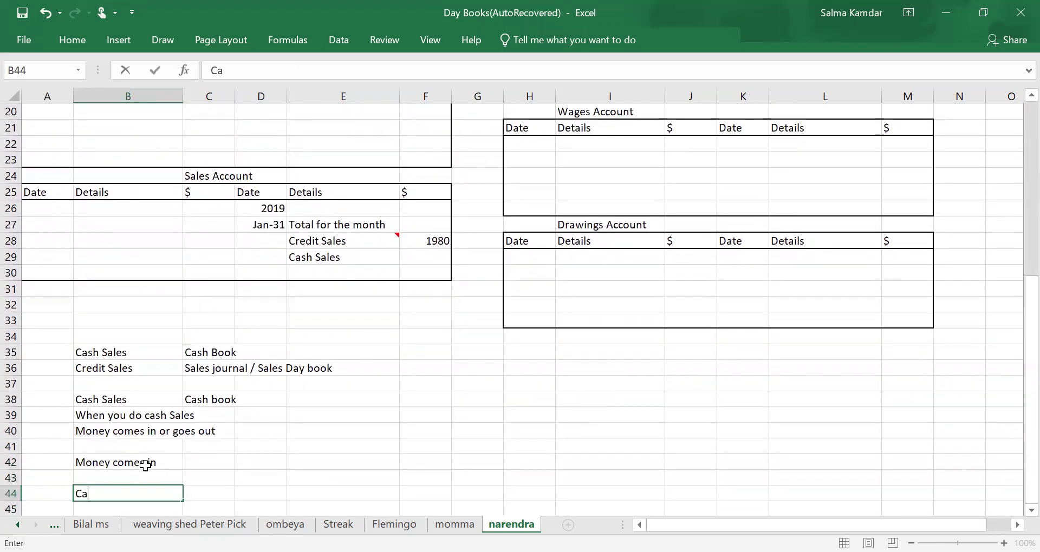
type("sh book which sid")
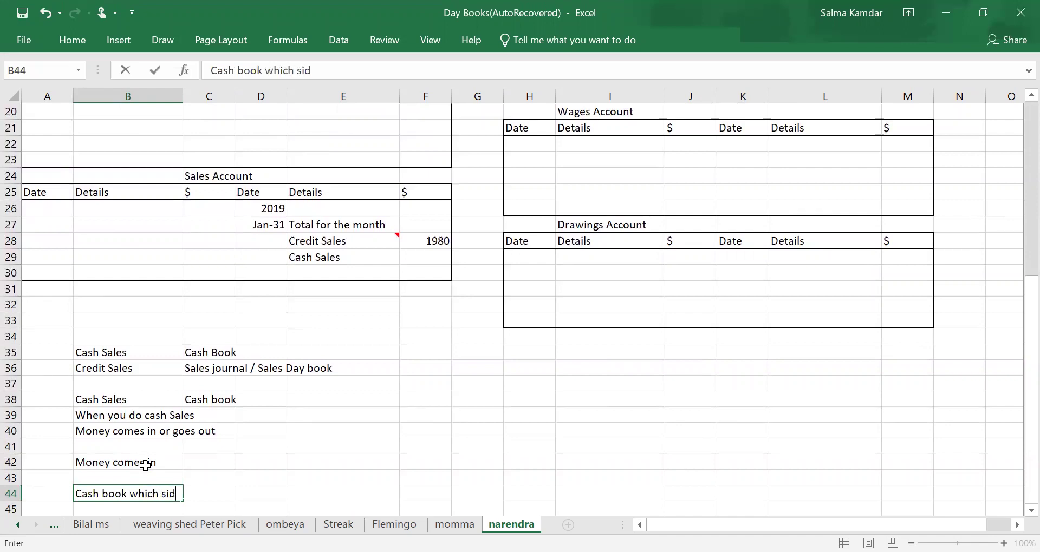
type("e will I see")
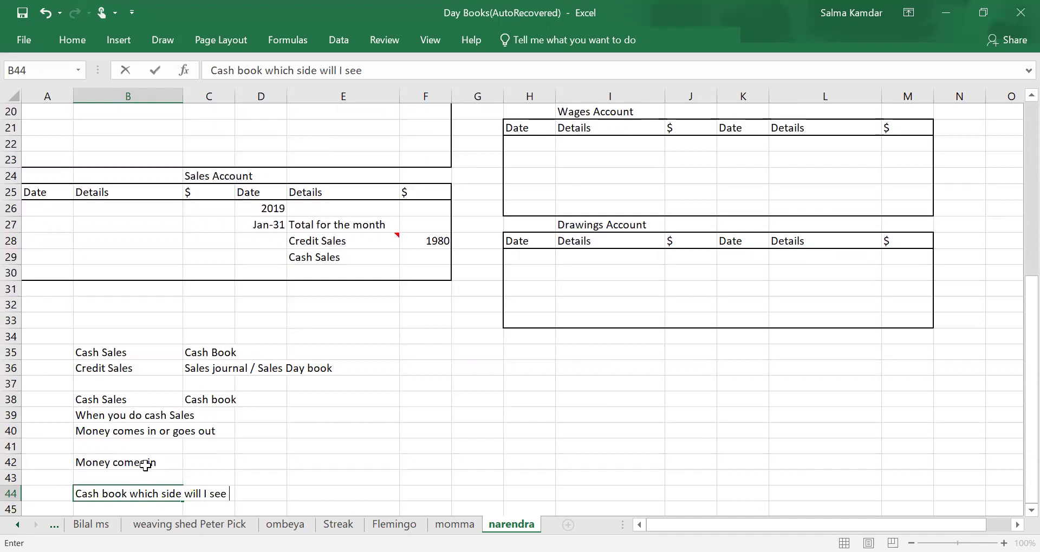
type(" Sales")
- Enter 1620 from the cash book as the Cash Sales amount in the Sales Account
scroll(260, 491, "up", 1)
scroll(265, 483, "up", 5)
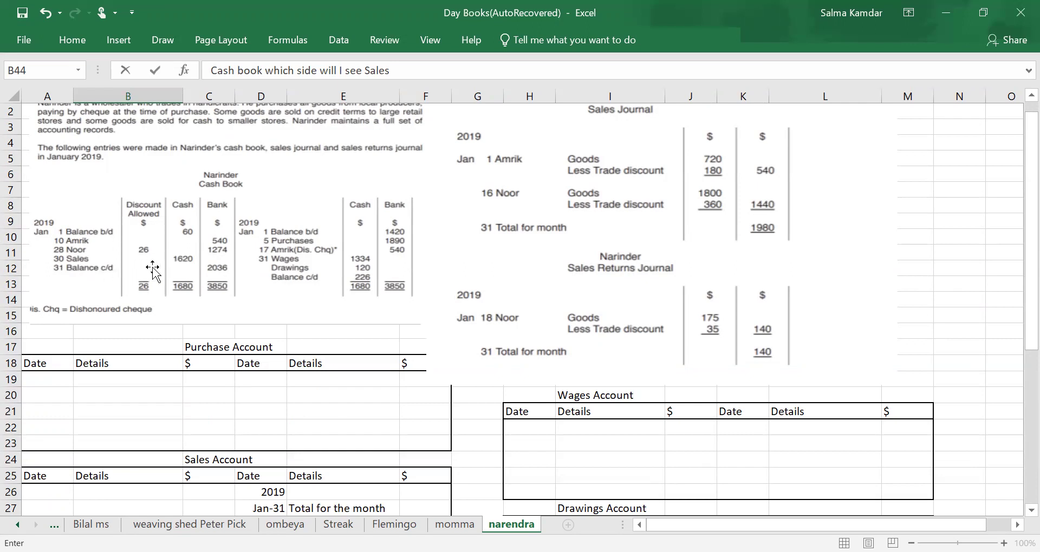
scroll(163, 271, "down", 2)
left_click(415, 447)
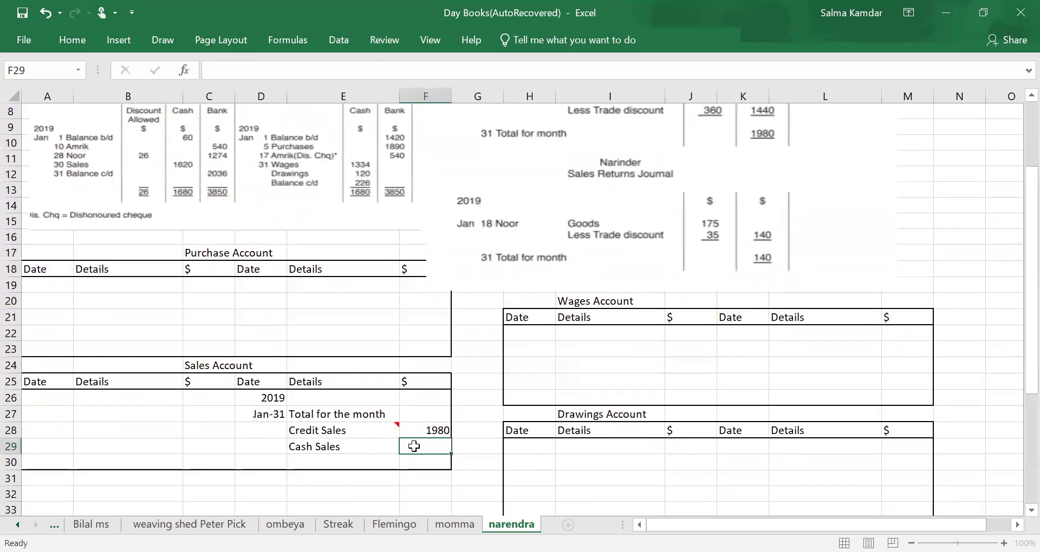
type("1620")
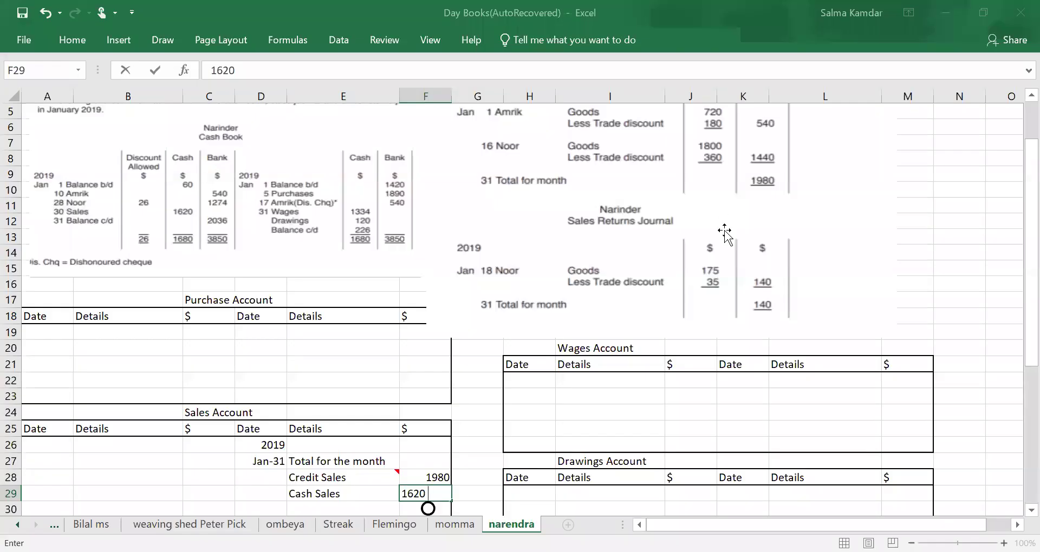
- Shift the journals picture clear of the Purchase Account and enter 1890 in the account's first debit amount cell
left_click_drag(507, 216, 534, 216)
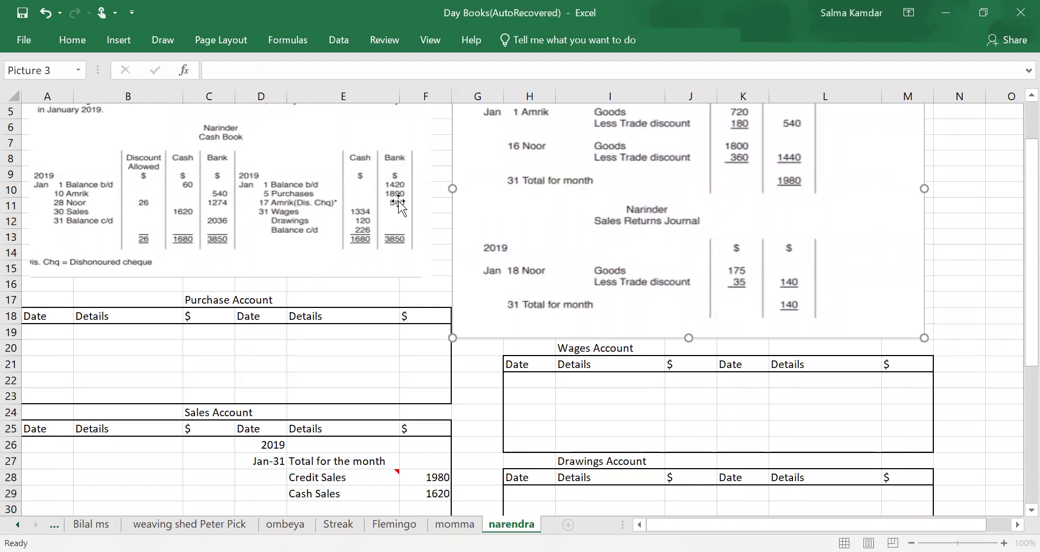
left_click(376, 299)
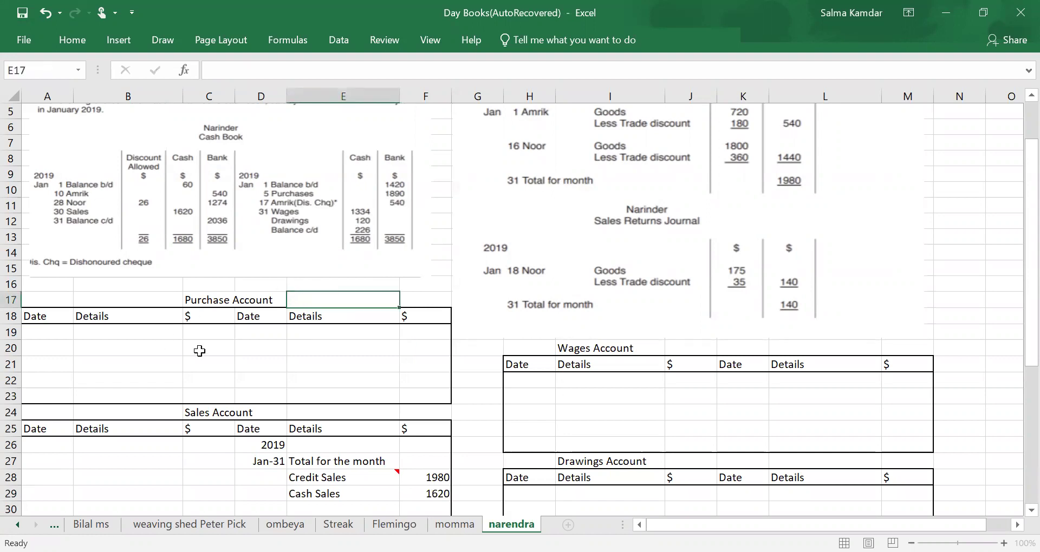
left_click(202, 330)
type("1890")
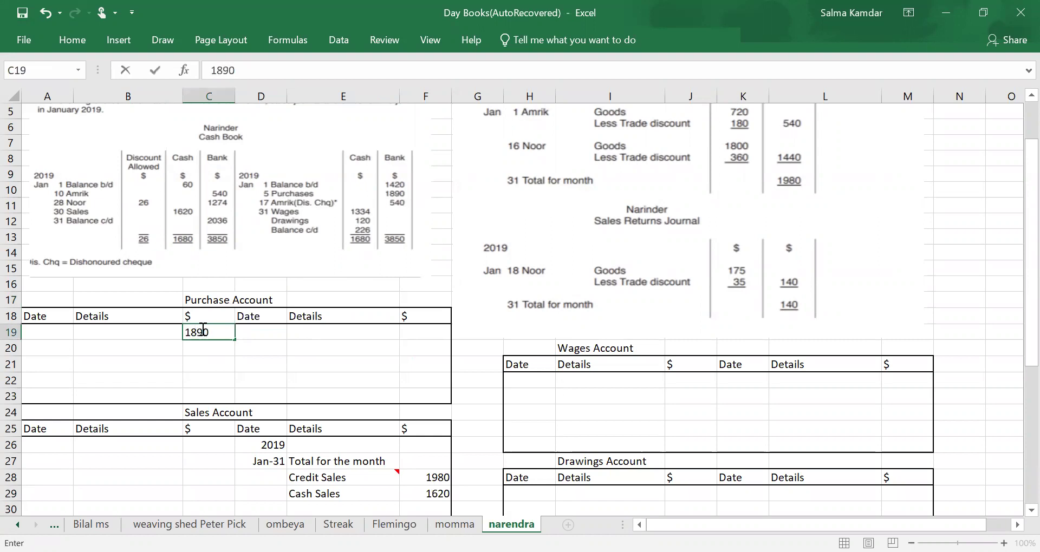
- Date the Purchase Account's debit entry Jan 31 and give it the detail "Total for the month"
key("Left")
key("Left")
type("Jan")
type(" 31")
key("Right")
type("Total")
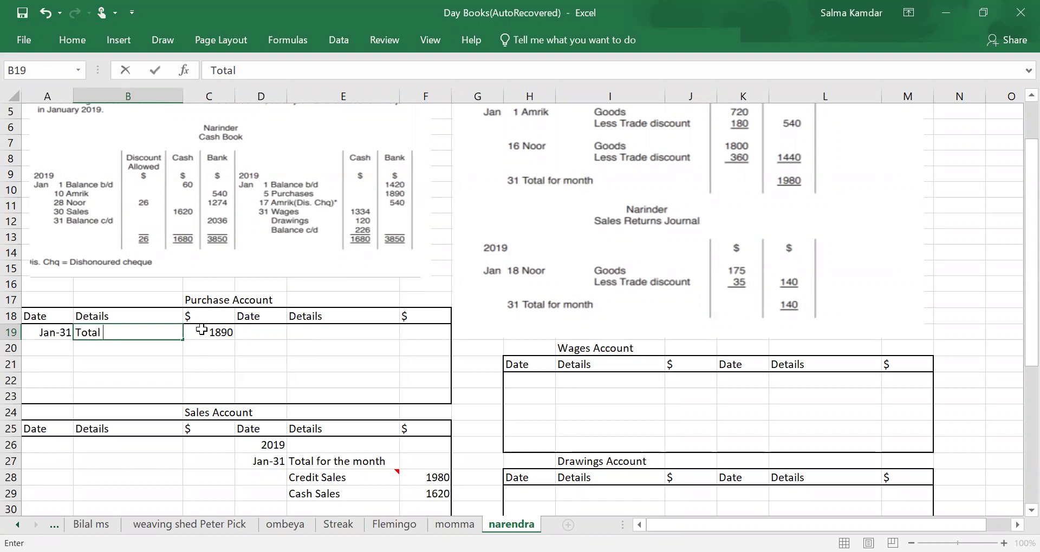
type(" for the month")
key("Return")
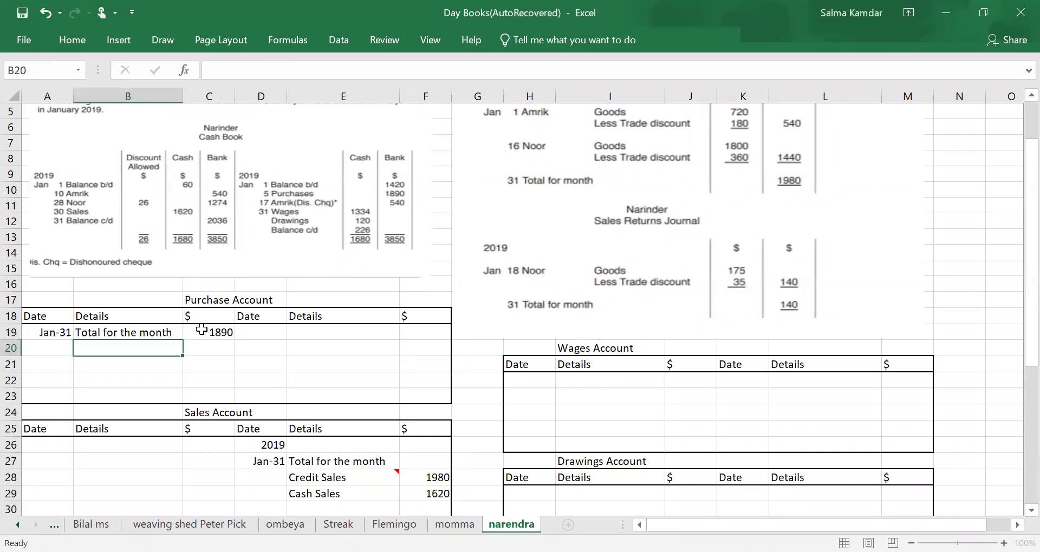
- Add "(Cash Purchases)" below the monthly total detail in the Purchase Account
type("(Cash Purcha")
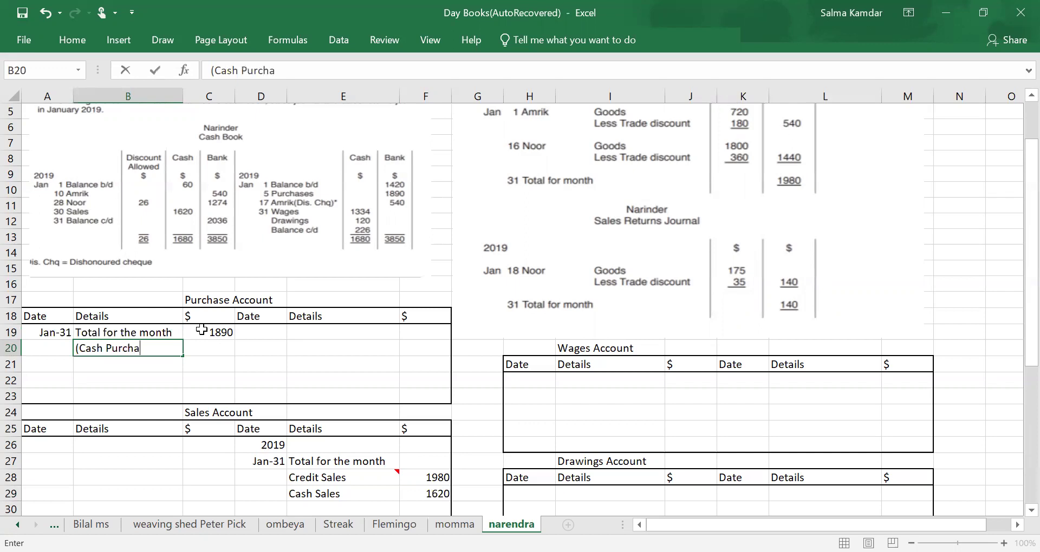
type("ses)")
left_click(289, 349)
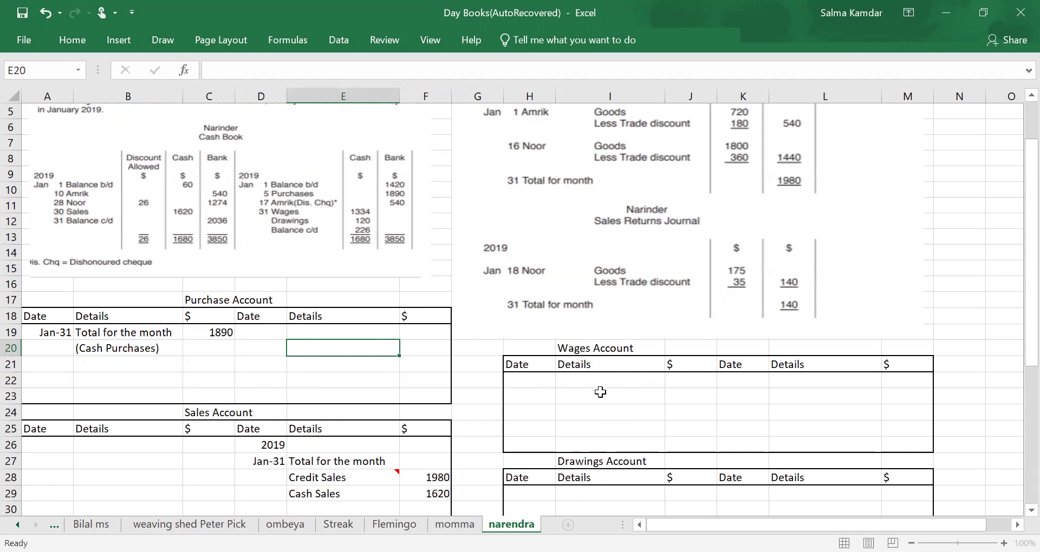
- Copy the Jan 31 date from the Purchase Account into the first debit row of the Wages Account
left_click(618, 347)
left_click(682, 352)
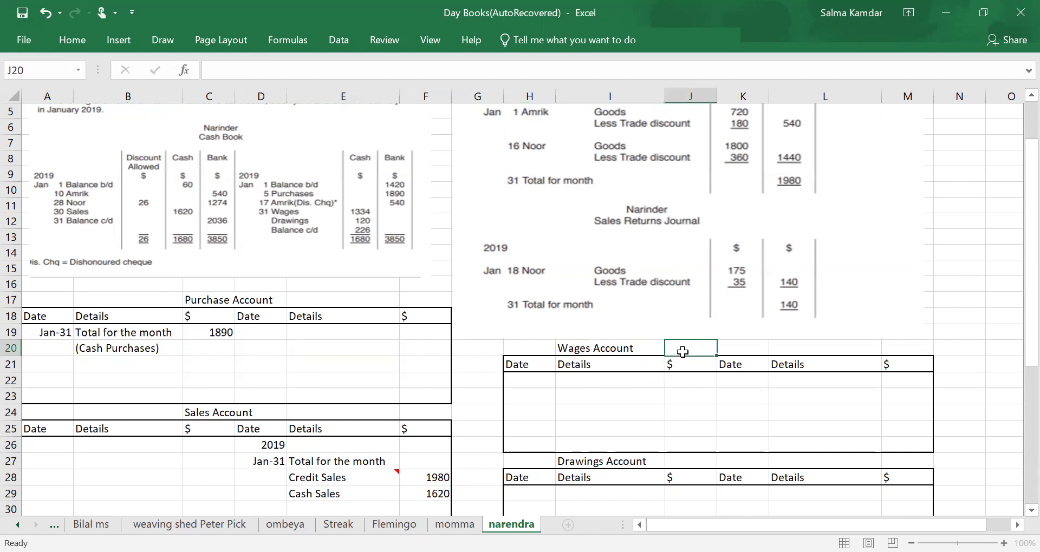
left_click(66, 333)
key("ctrl+c")
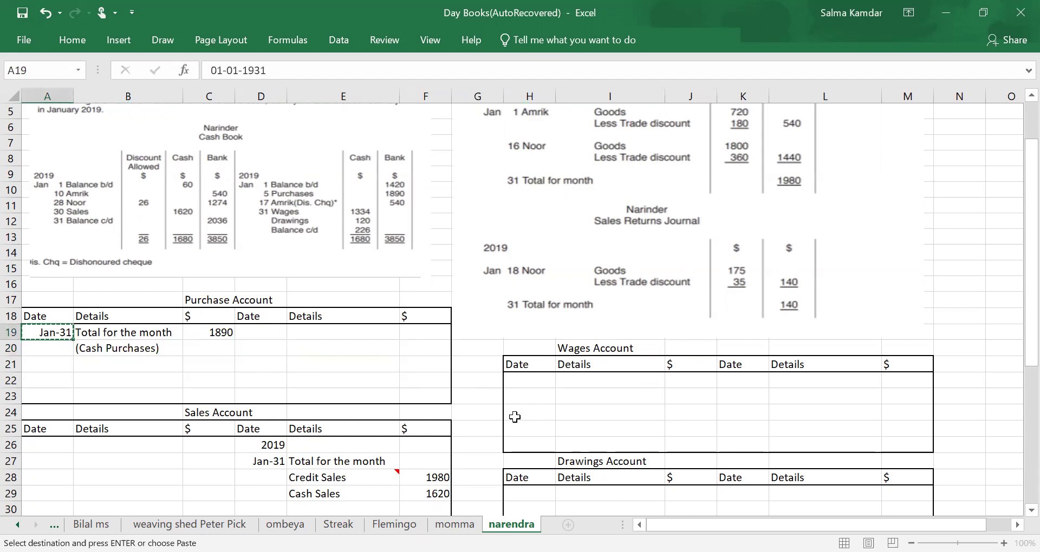
left_click(512, 385)
key("ctrl+v")
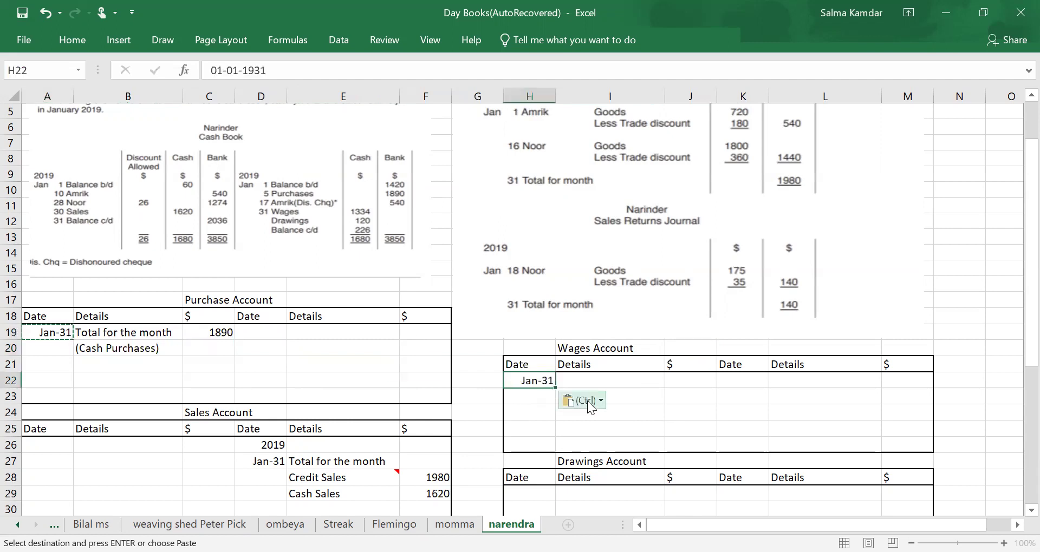
- Enter the detail "Total for the month" and the amount 1334 on the debit side of the Wages Account
left_click(592, 378)
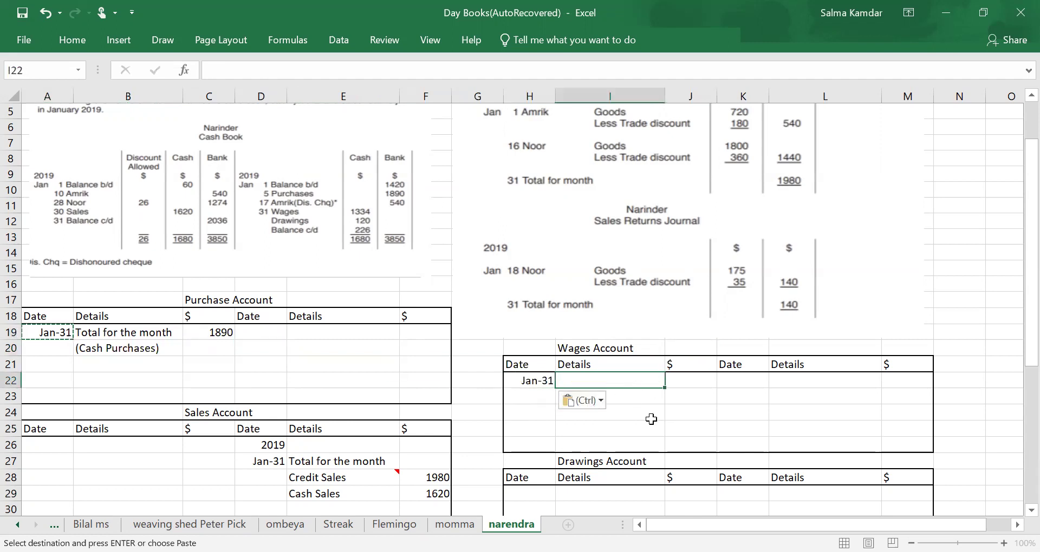
type("To")
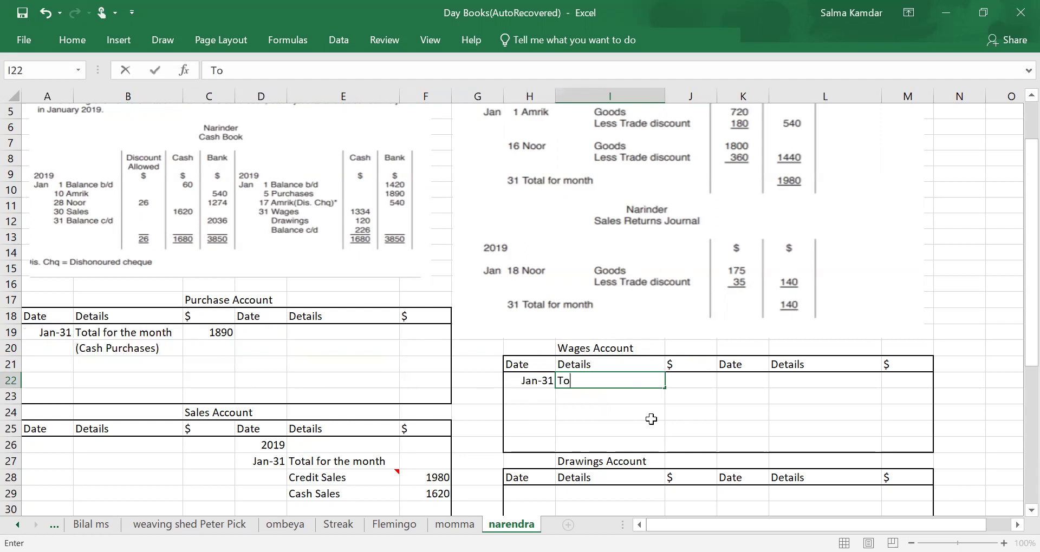
type("tal for the month")
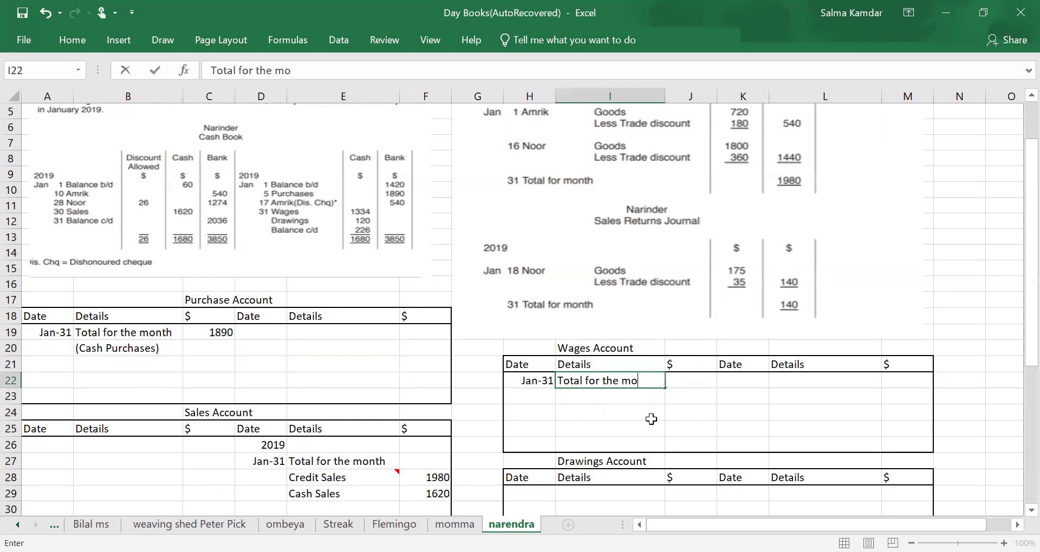
key("Tab")
type("1334")
key("Return")
- Enter the date Jan 31 in the first debit row of the Drawings Account
key("Return")
key("Return")
key("Return")
key("Return")
key("Down")
key("Down")
key("Left")
key("Left")
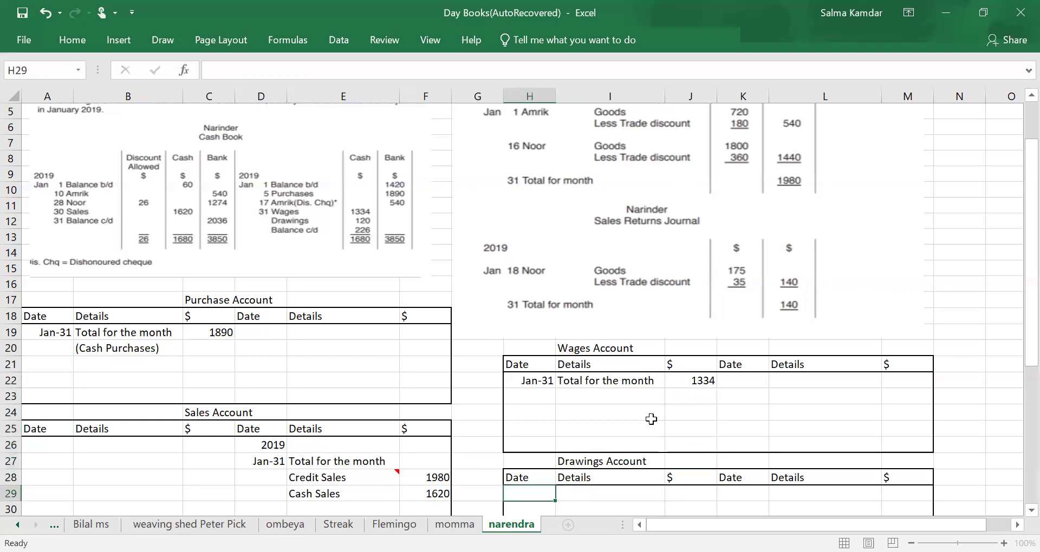
type("Jan 31")
key("Tab")
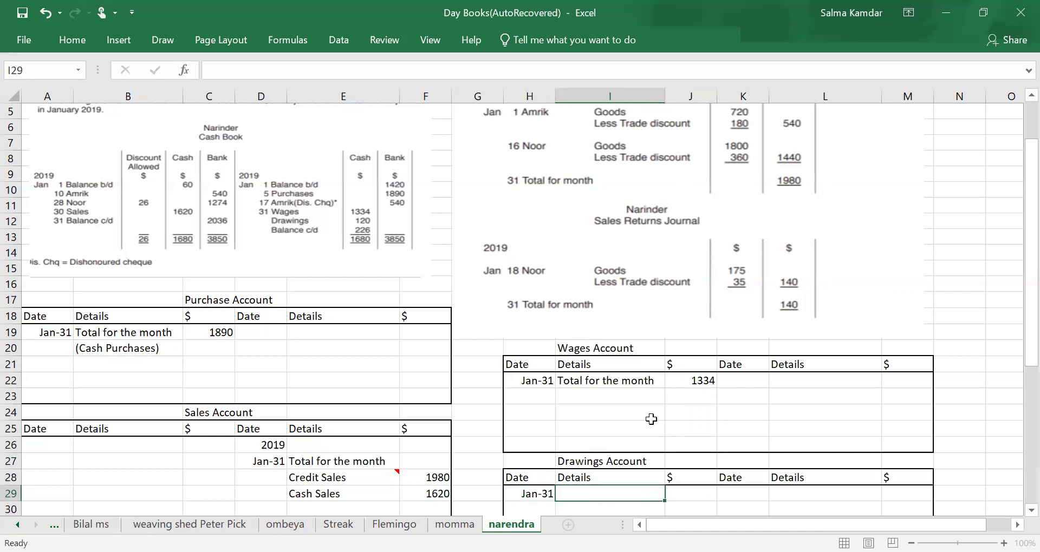
- Complete the Drawings Account debit entry with the detail "Total for the month" and the amount 120
type("Total for the month")
key("Tab")
type("120")
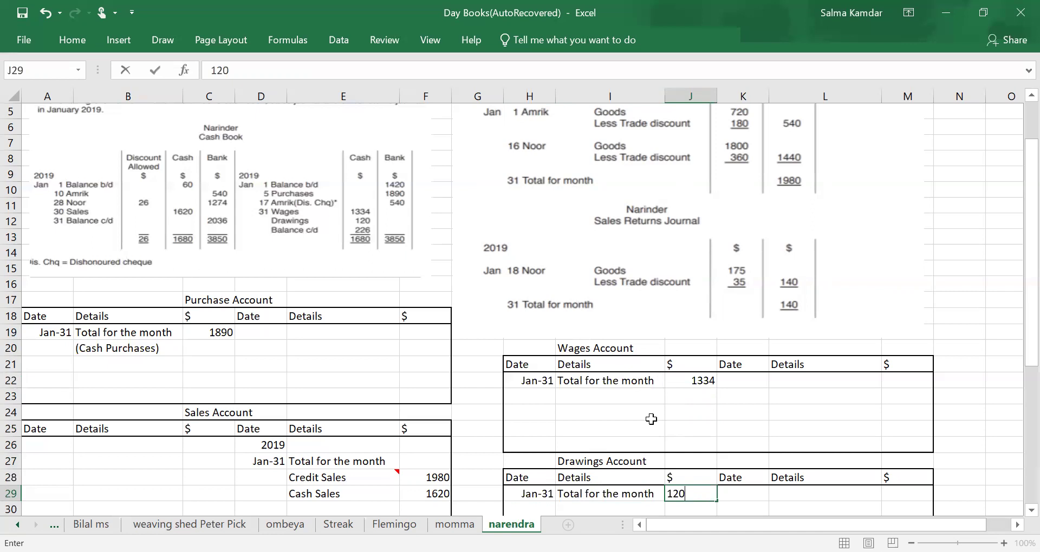
key("Return")
key("Return")
key("Return")
key("Return")
key("Return")
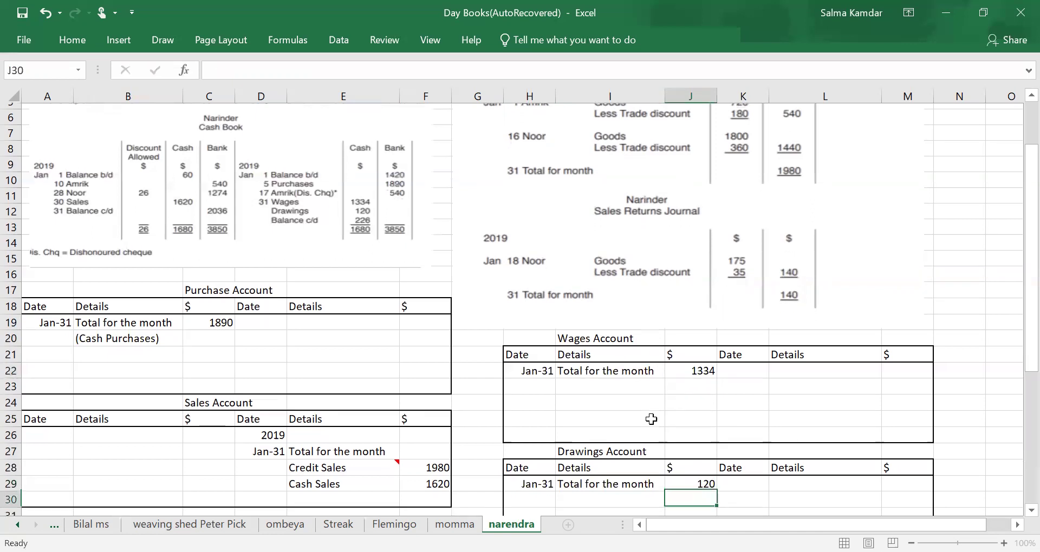